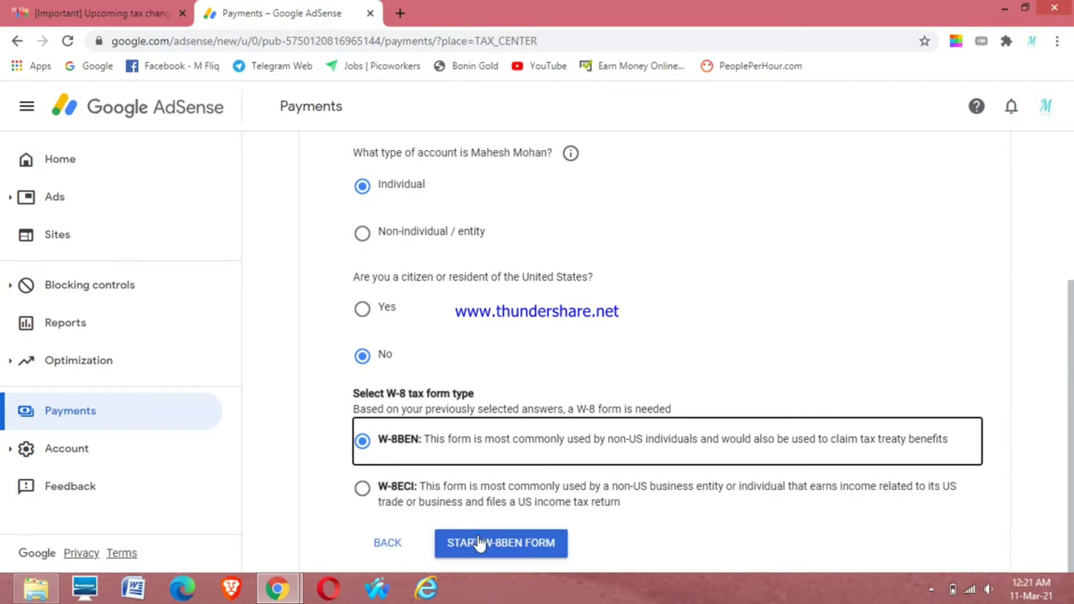
# Start the W-8BEN tax form and set the country of citizenship to India
pyautogui.click(493, 550)
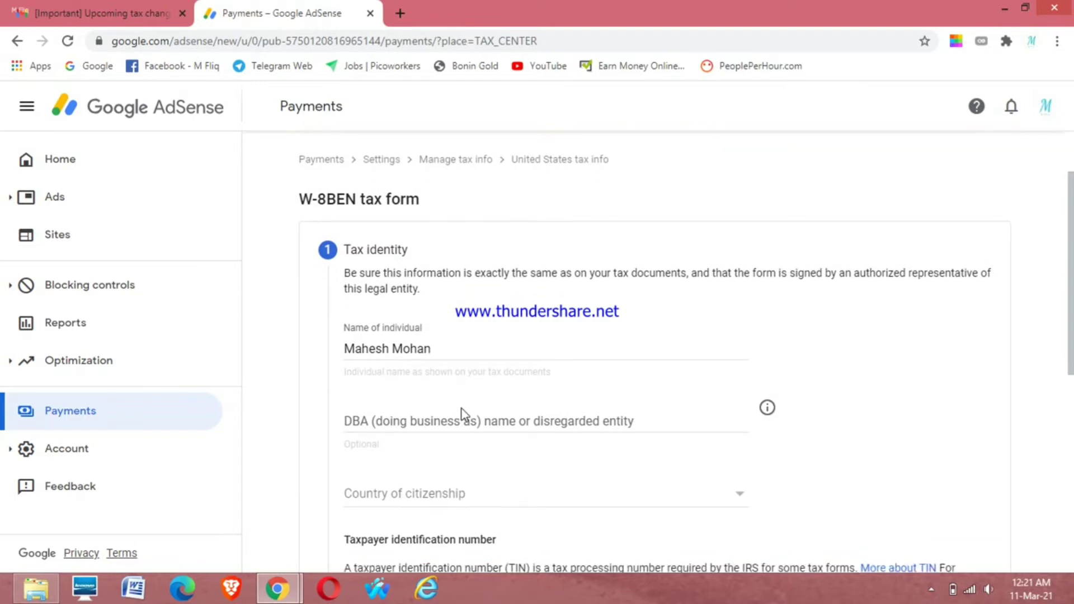
pyautogui.scroll(-1, 462, 415)
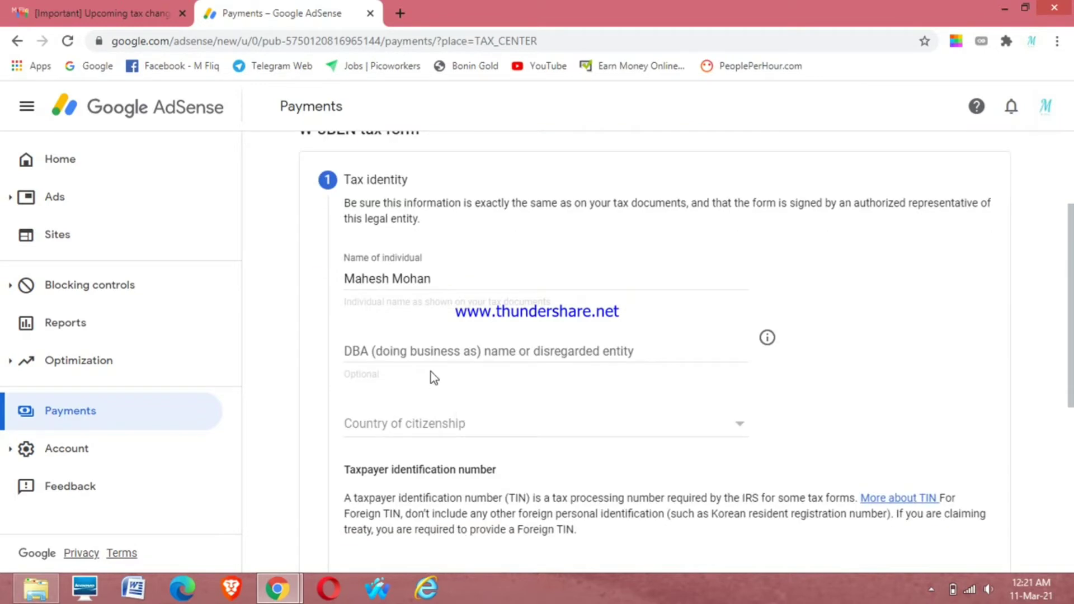
pyautogui.click(488, 430)
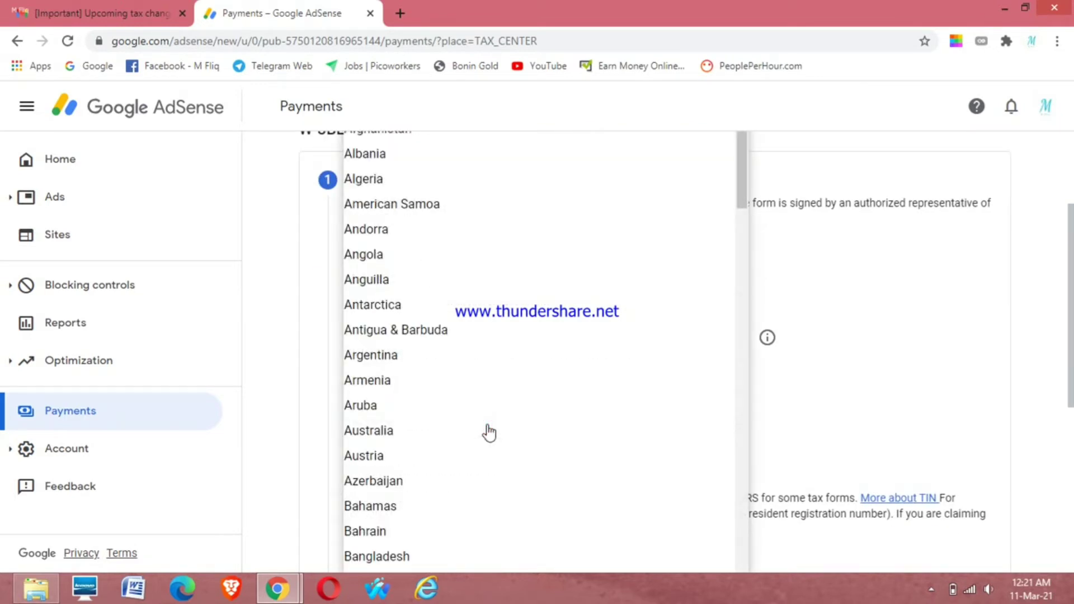
pyautogui.write('in')
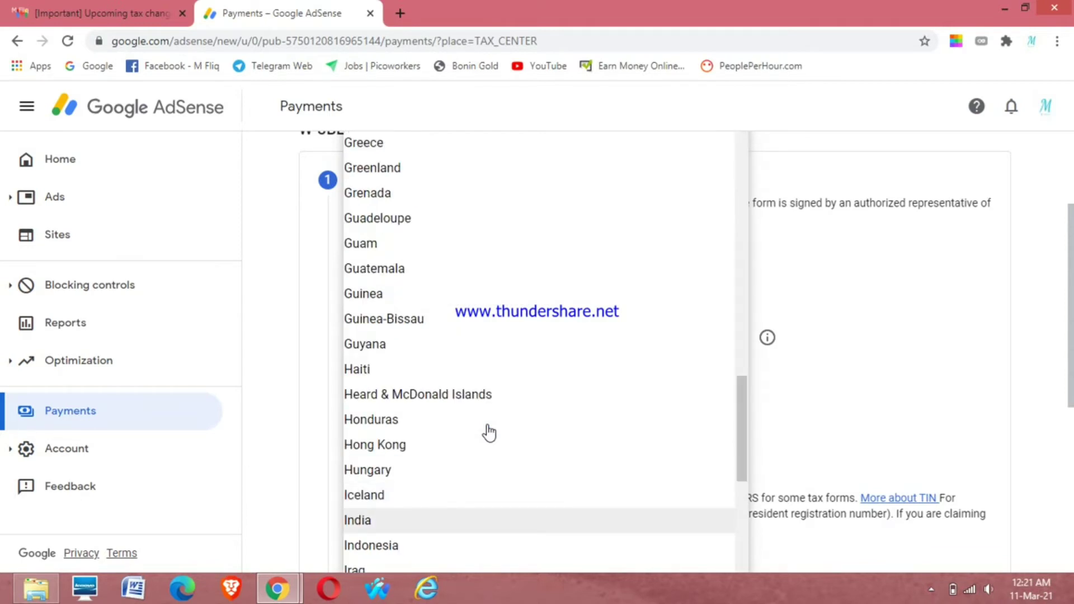
pyautogui.click(388, 520)
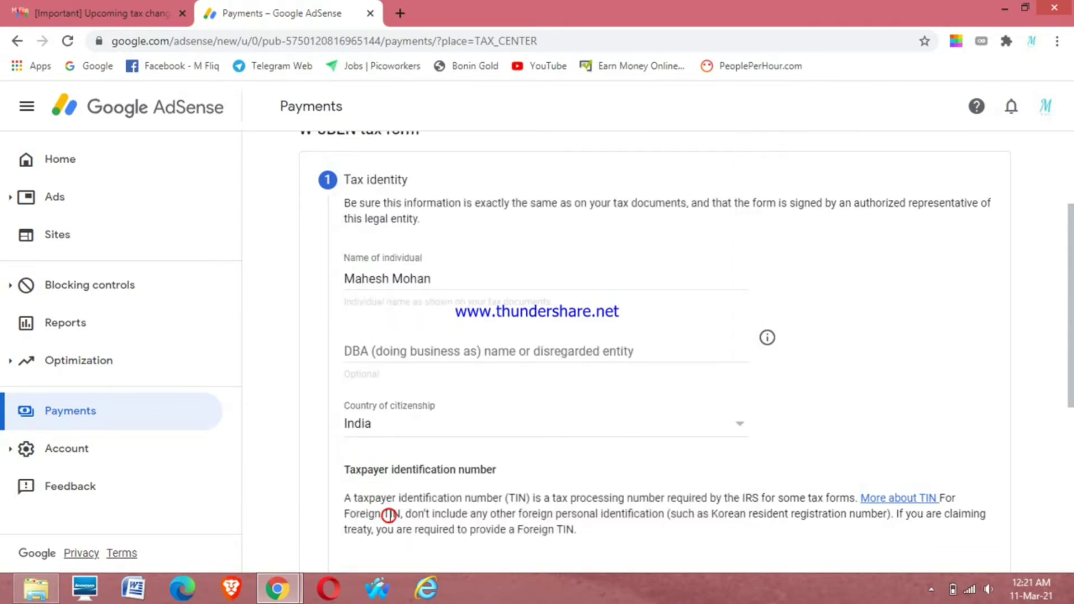
pyautogui.scroll(1, 441, 424)
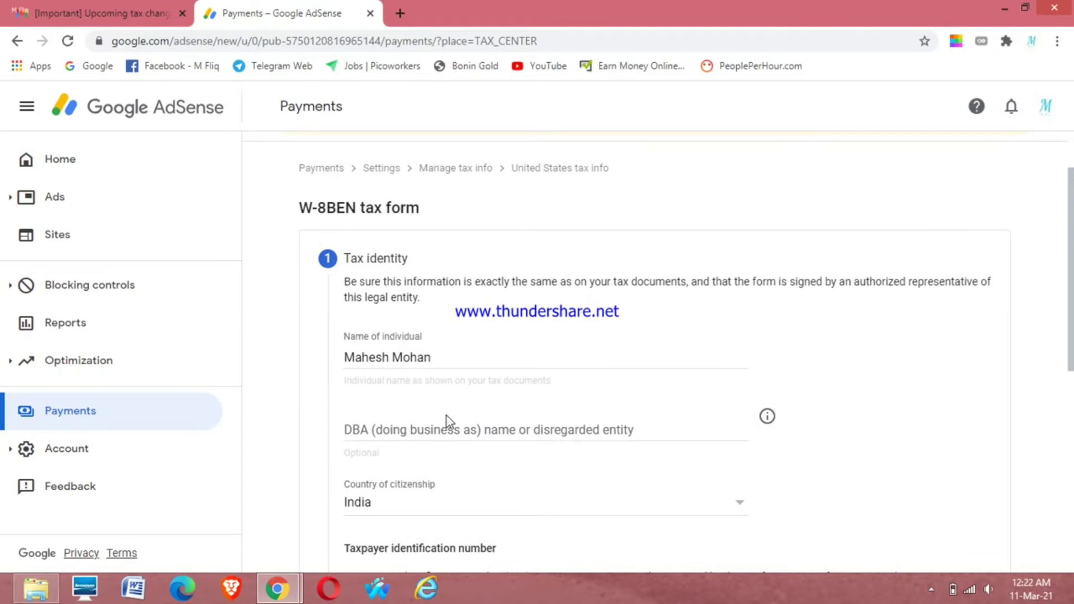
# Check the India-TIN PDF for what the taxpayer identification number is officially called in India, and return to the tax form
pyautogui.scroll(-2, 449, 424)
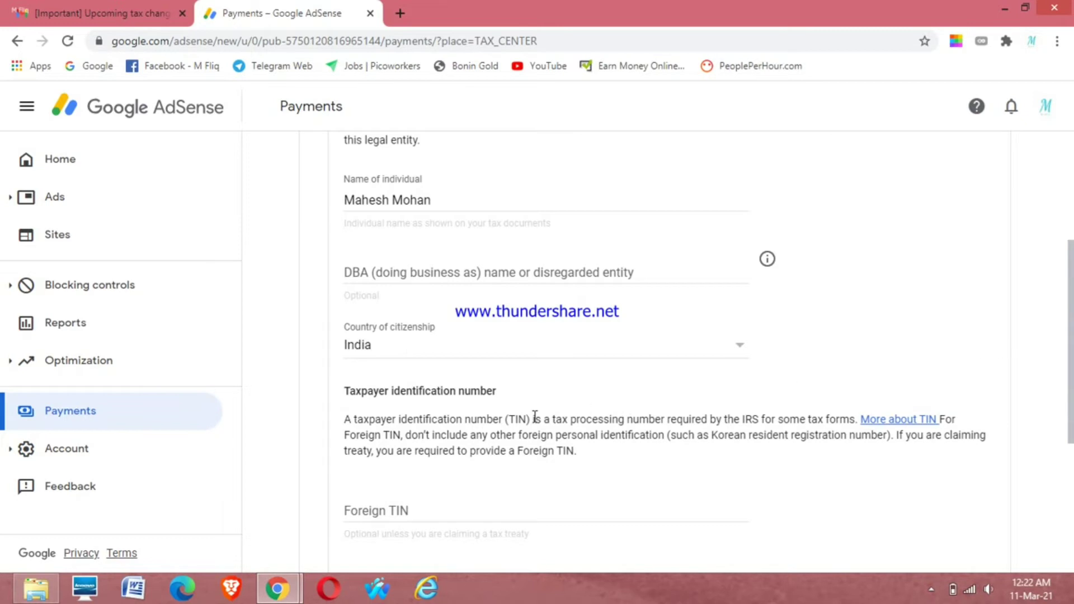
pyautogui.scroll(-2, 541, 421)
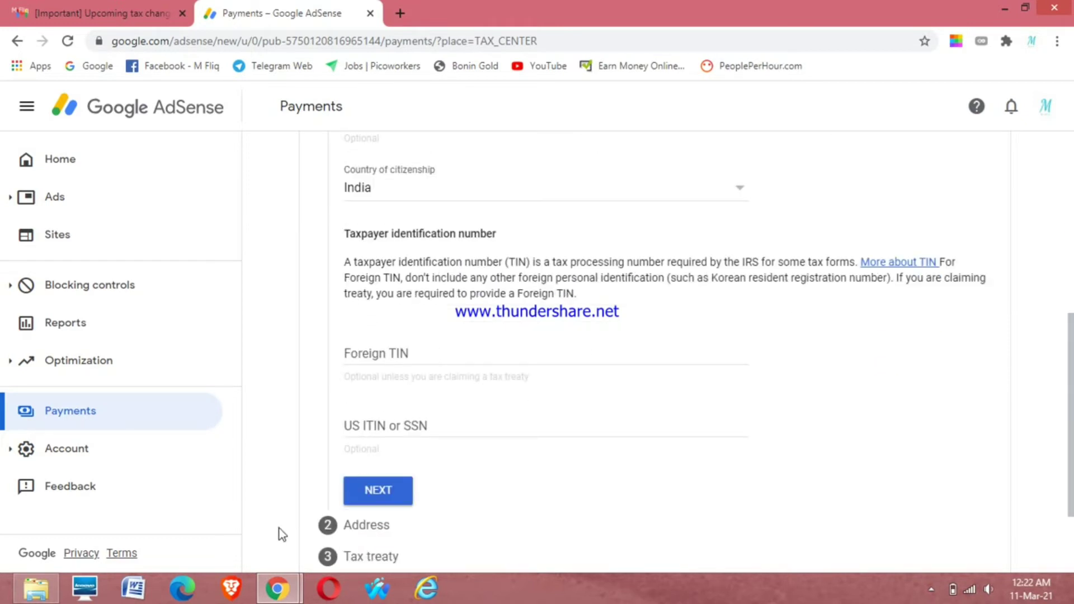
pyautogui.moveTo(276, 587)
pyautogui.click(335, 529)
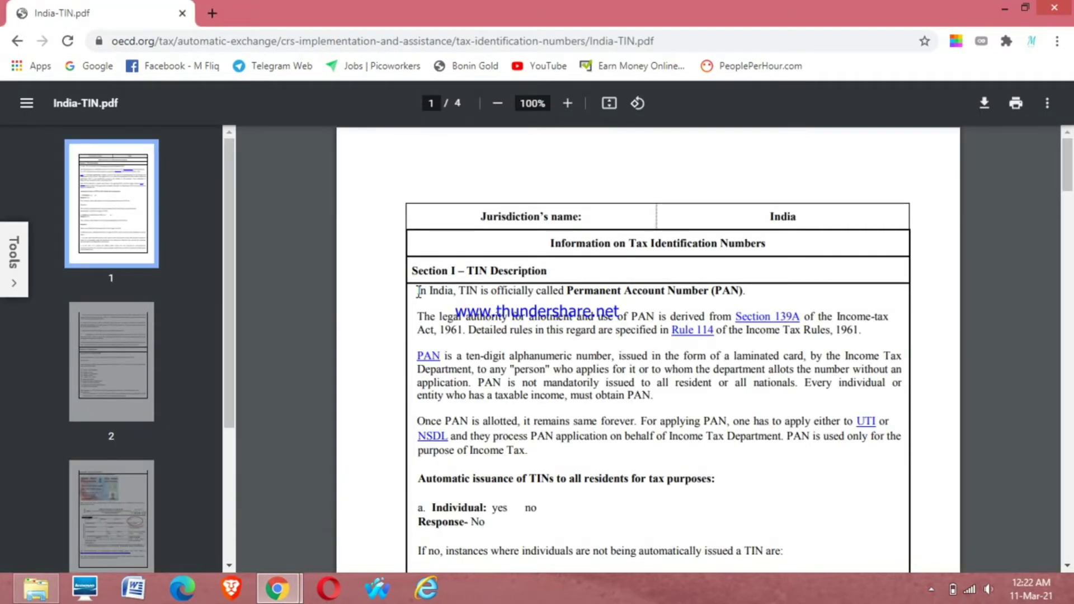
pyautogui.moveTo(419, 291); pyautogui.dragTo(756, 292)
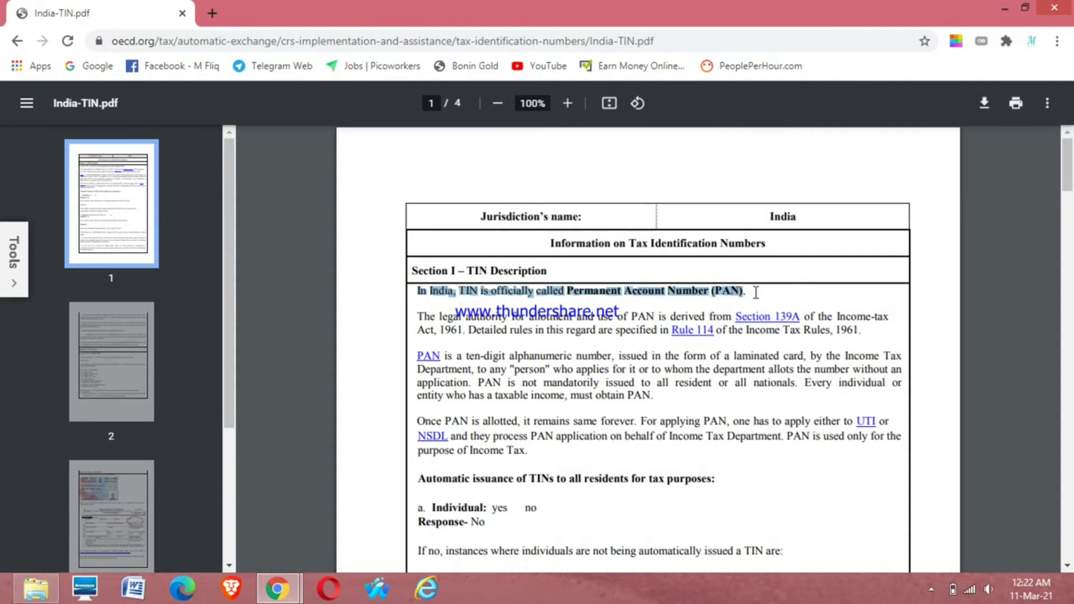
pyautogui.click(739, 300)
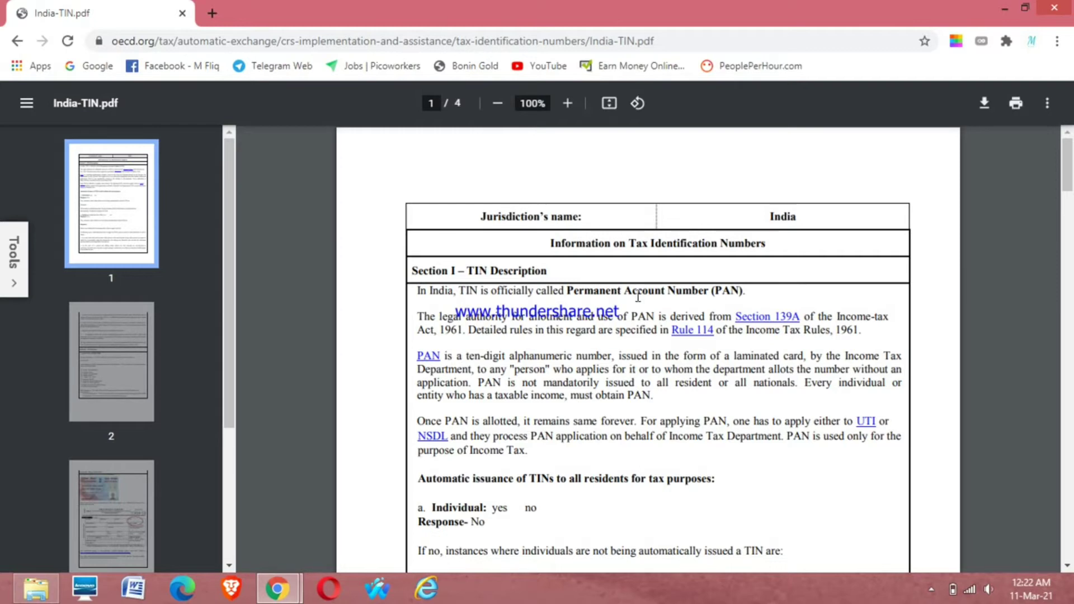
pyautogui.hotkey('alt', 'Tab')
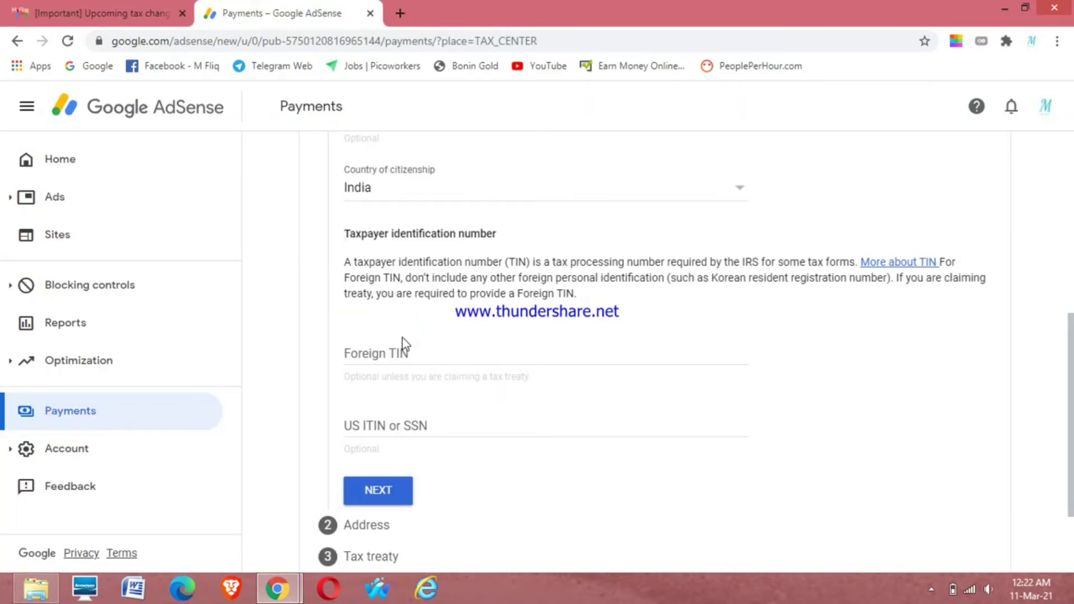
# Enter the individual's foreign TIN in the tax identity section and continue to the address section
pyautogui.scroll(2, 402, 338)
pyautogui.scroll(-2, 402, 338)
pyautogui.click(379, 355)
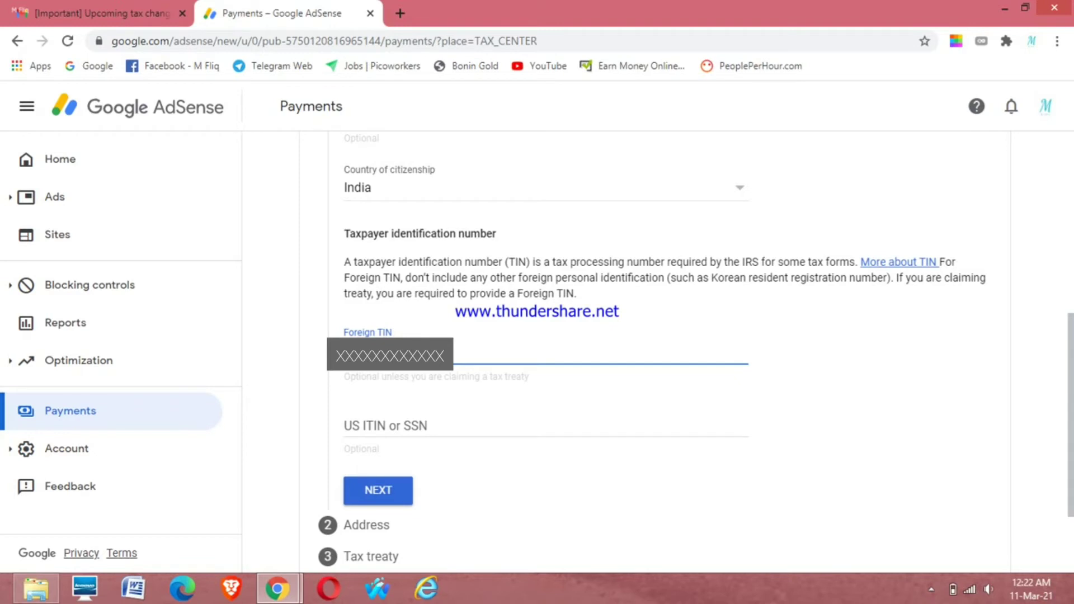
pyautogui.scroll(-2, 374, 383)
pyautogui.click(381, 373)
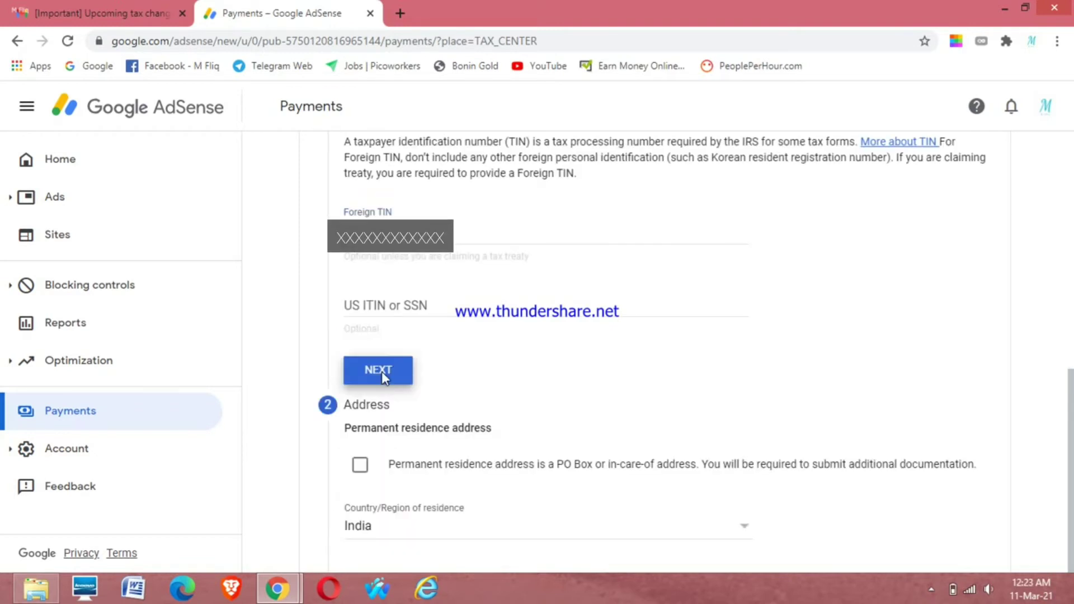
# Mark the permanent residence address as a PO Box or in-care-of address and fill in the full address
pyautogui.scroll(-8, 381, 372)
pyautogui.scroll(10, 422, 317)
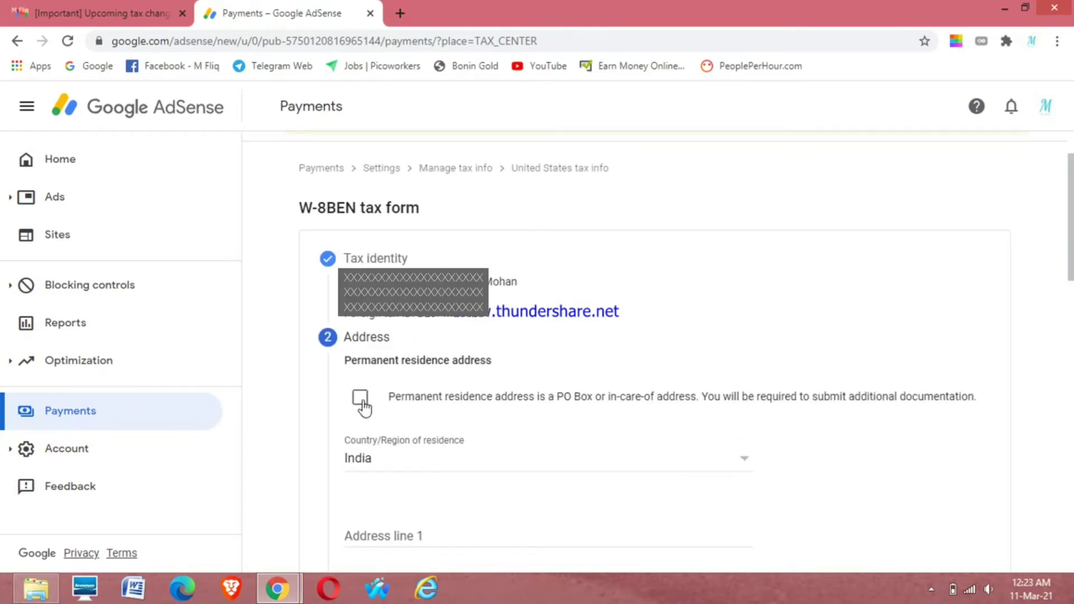
pyautogui.click(360, 398)
pyautogui.scroll(-3, 380, 369)
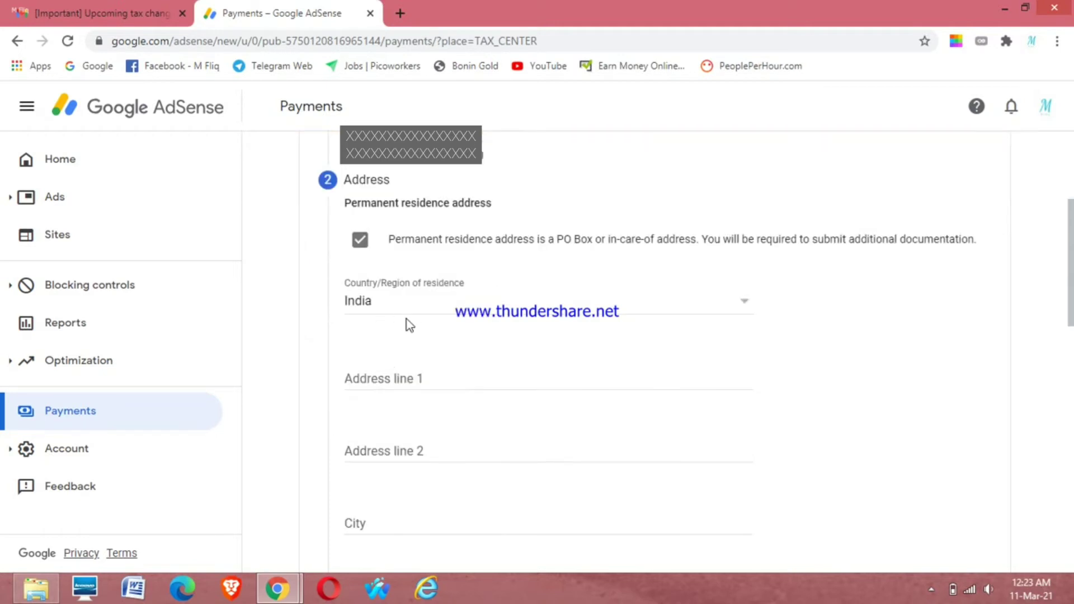
pyautogui.click(396, 381)
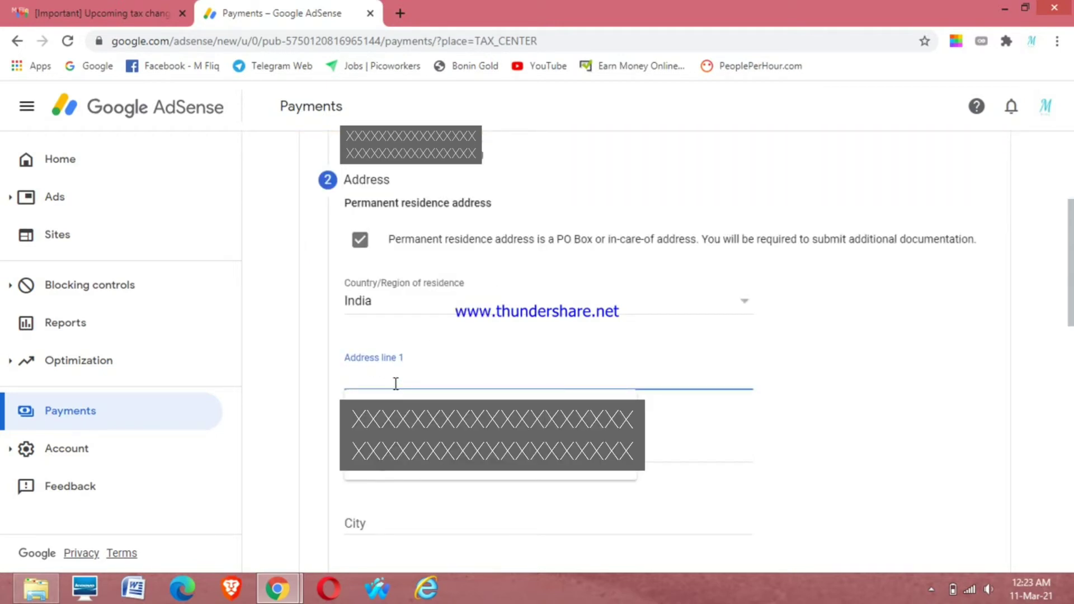
pyautogui.write('SAN')
pyautogui.click(386, 433)
# Declare the mailing address the same as the permanent residence address and continue to the tax treaty section
pyautogui.scroll(-5, 383, 436)
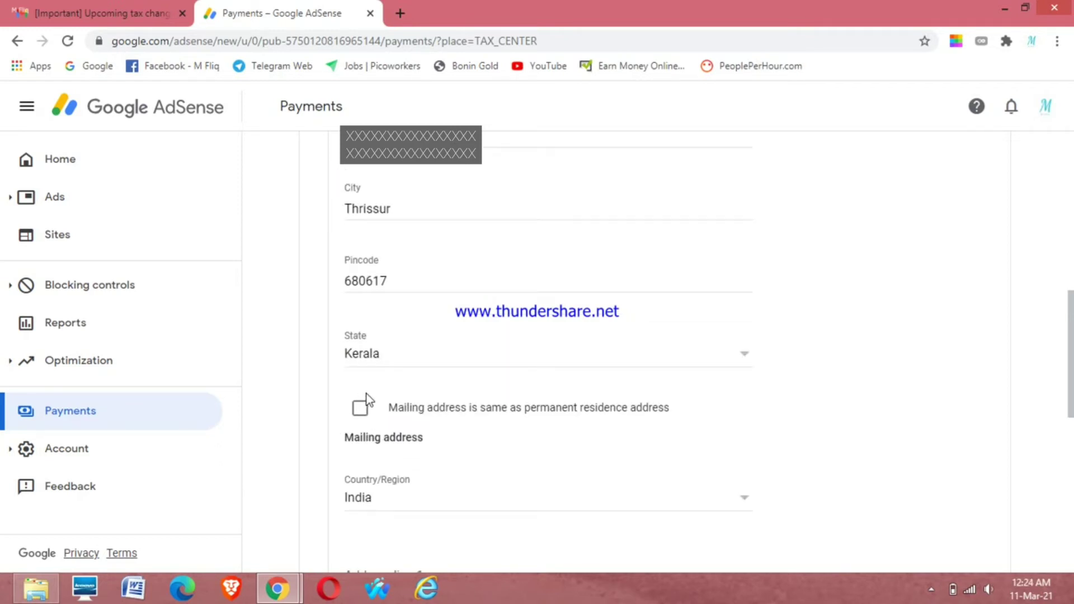
pyautogui.click(362, 411)
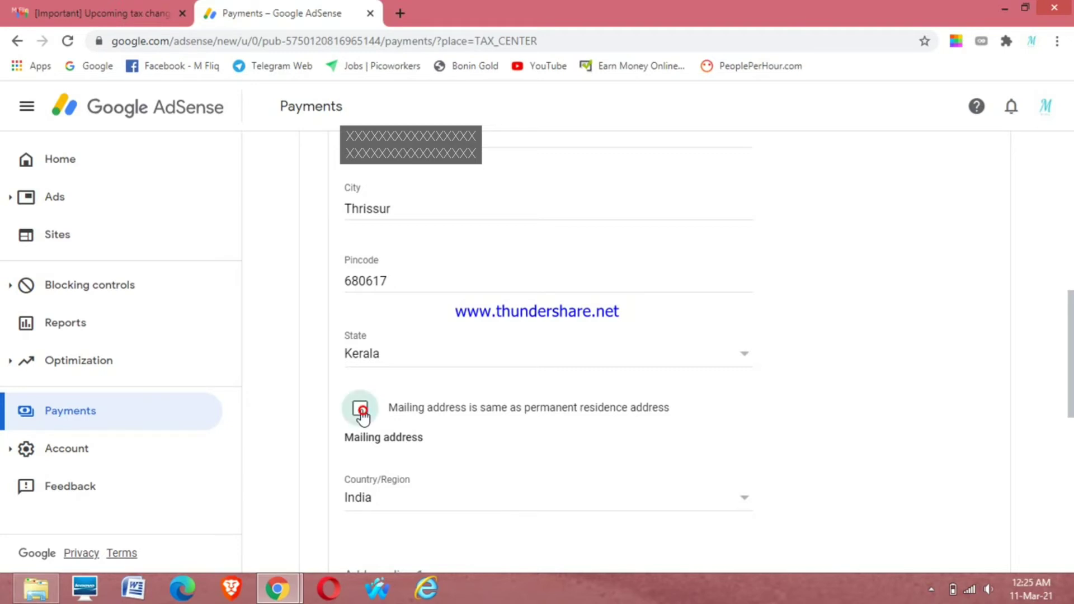
pyautogui.scroll(-1, 496, 380)
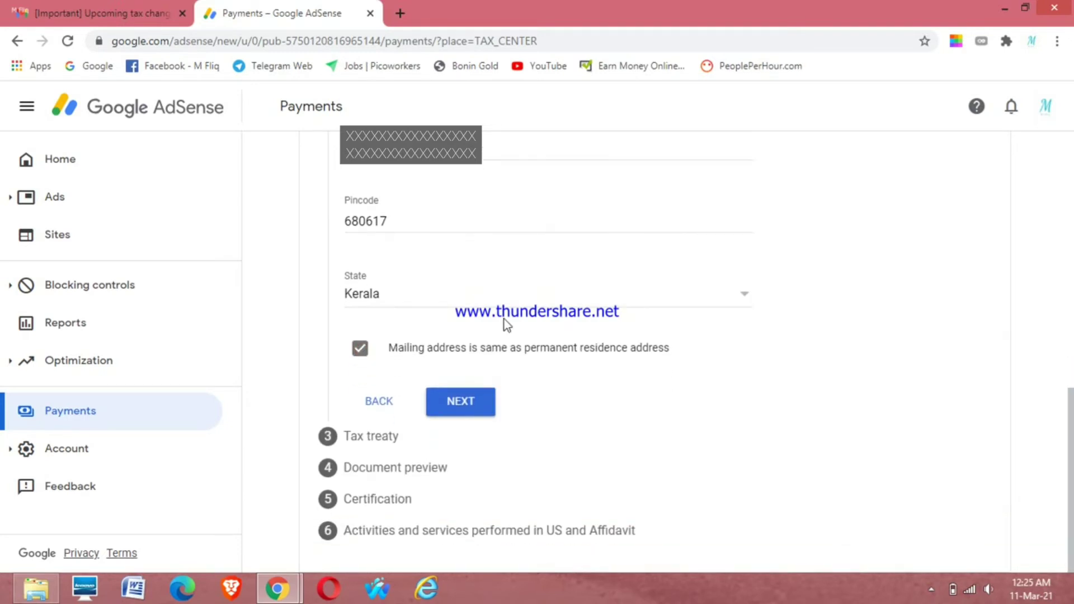
pyautogui.click(459, 401)
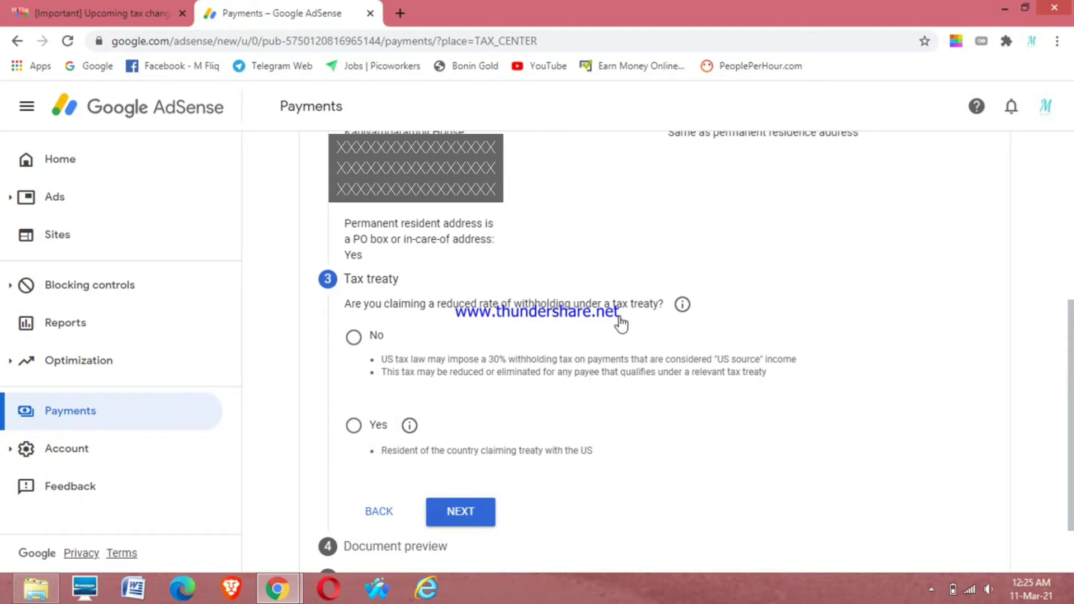
# Claim a reduced withholding rate under a tax treaty as a resident of the treaty country, India
pyautogui.click(353, 428)
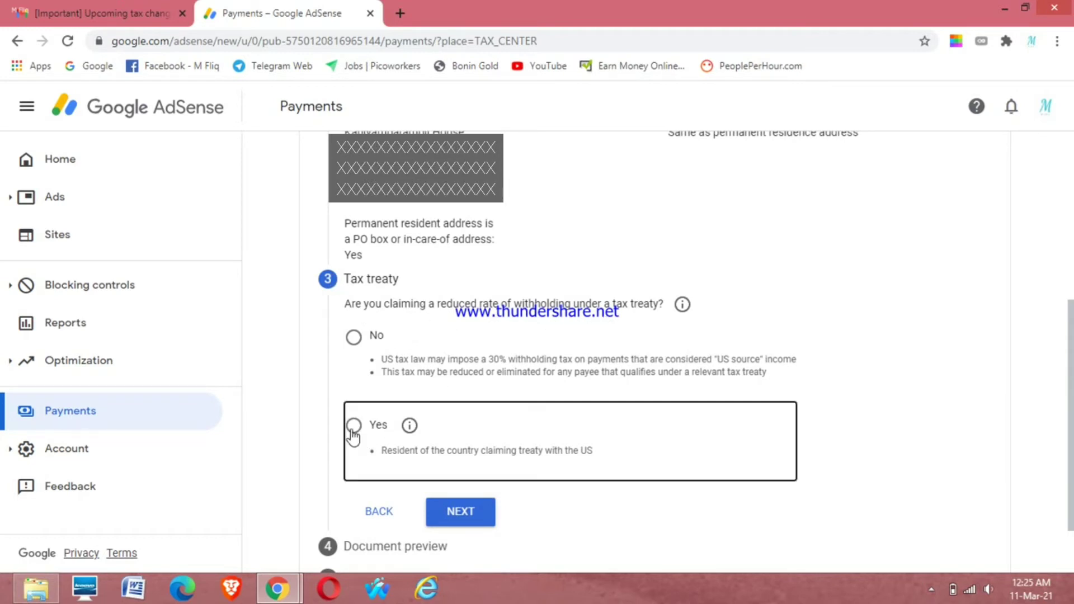
pyautogui.click(353, 426)
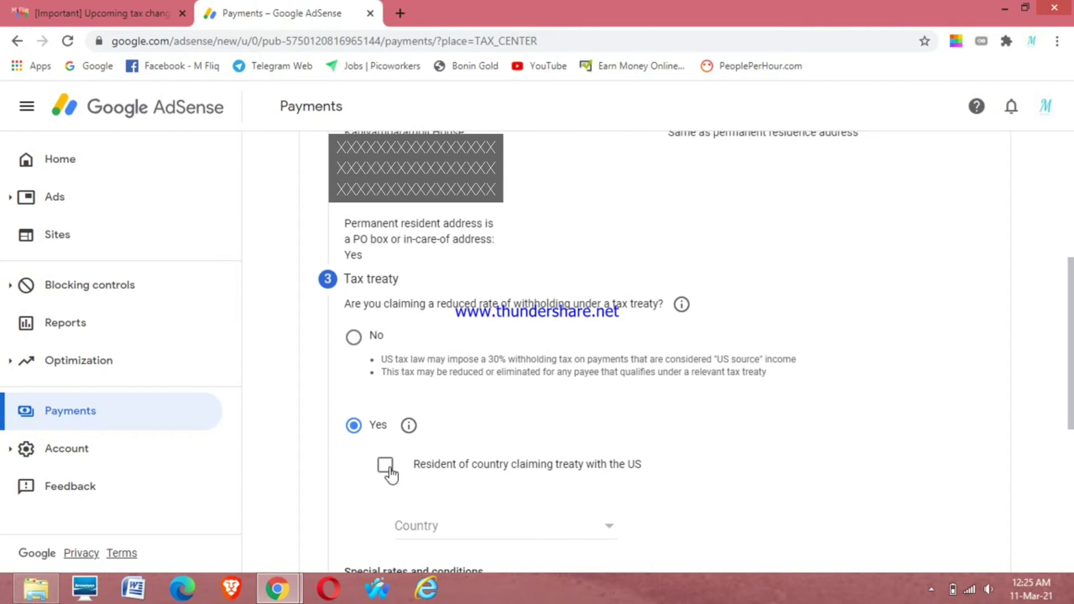
pyautogui.click(389, 473)
pyautogui.scroll(-3, 611, 414)
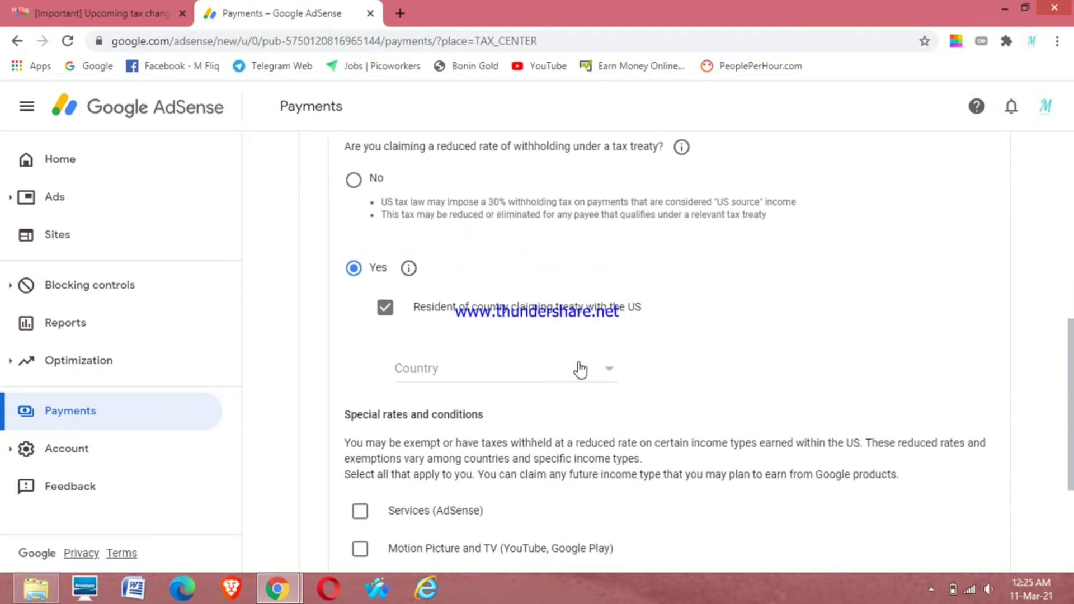
pyautogui.click(580, 369)
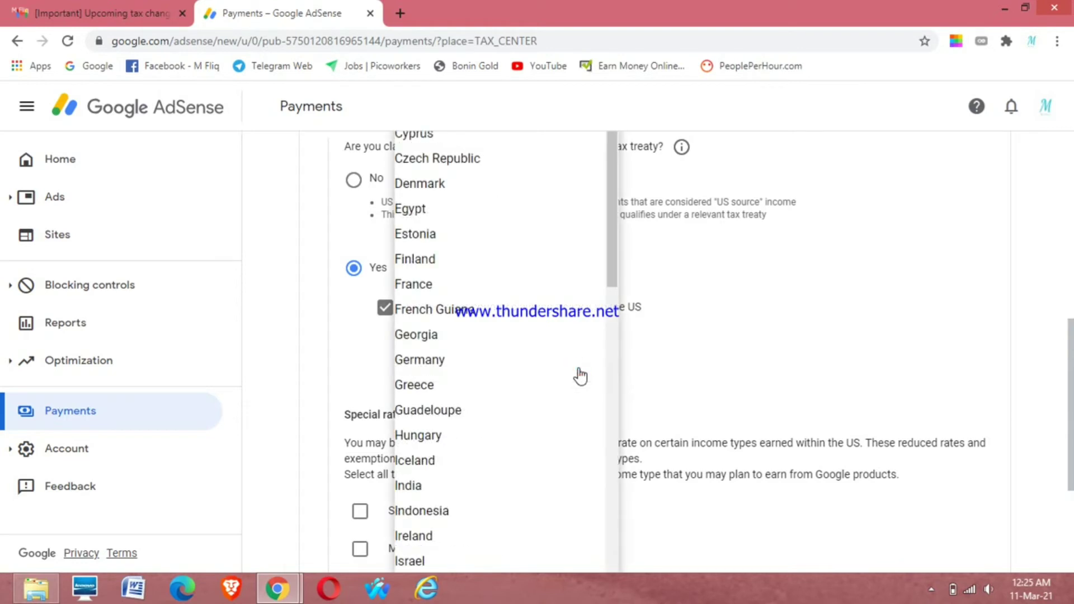
pyautogui.press('i')
pyautogui.press('n')
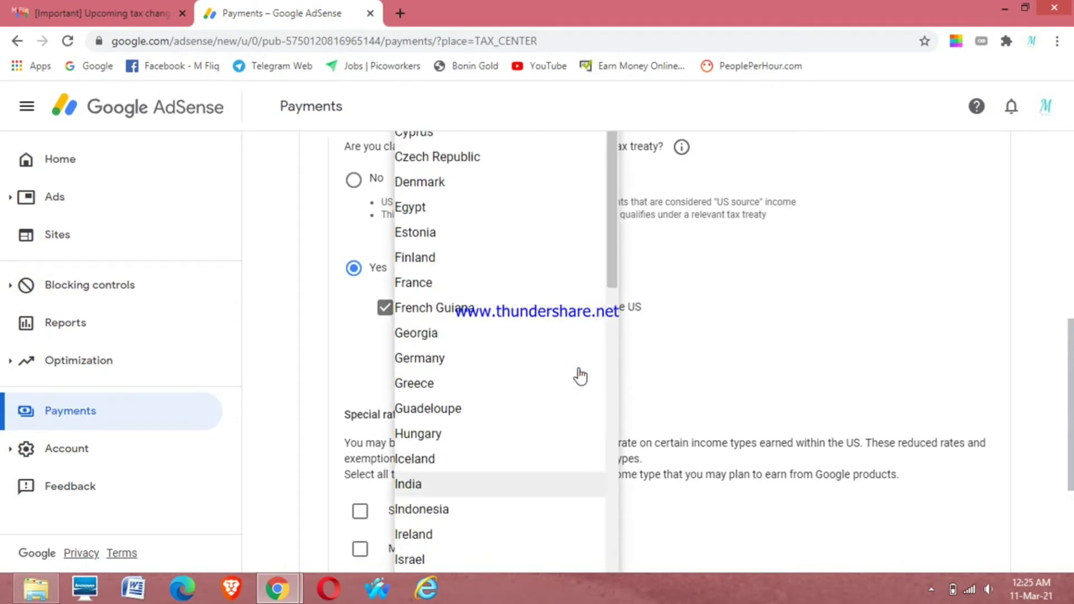
pyautogui.click(414, 479)
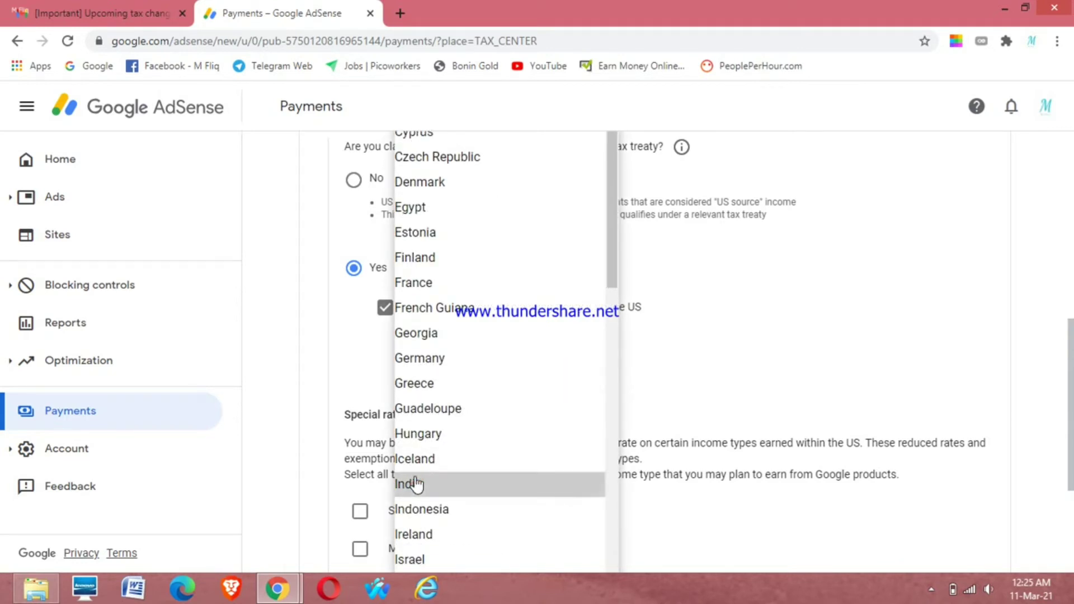
# Claim Services (AdSense) income under Article 7 and paragraph 1 at the 0% reduced rate, and confirm the treaty terms are met
pyautogui.scroll(-1, 630, 379)
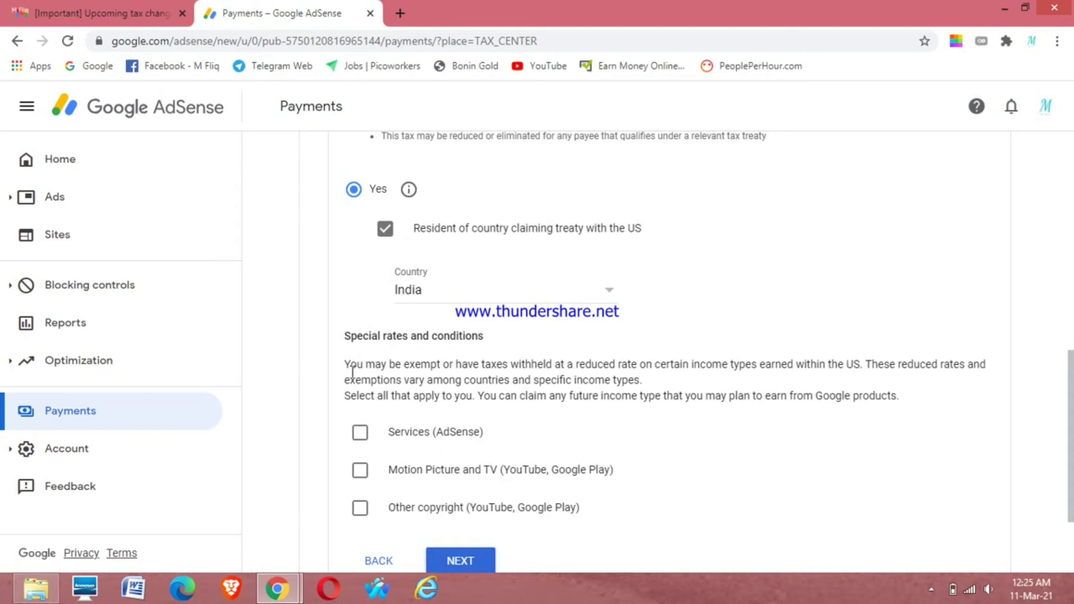
pyautogui.click(359, 433)
pyautogui.scroll(-1, 391, 401)
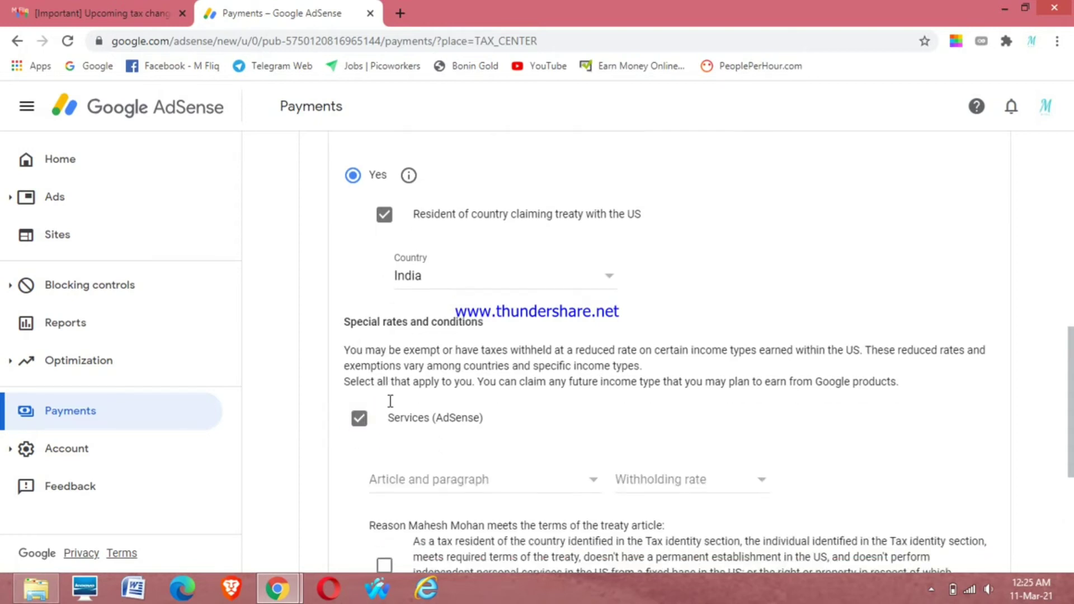
pyautogui.scroll(-4, 390, 401)
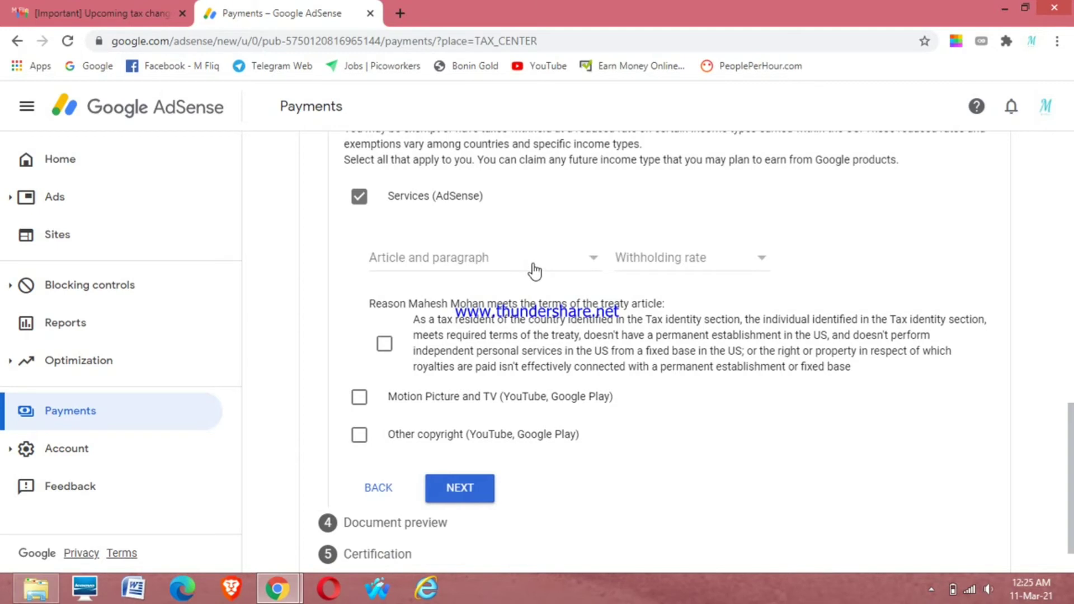
pyautogui.click(506, 262)
pyautogui.click(447, 284)
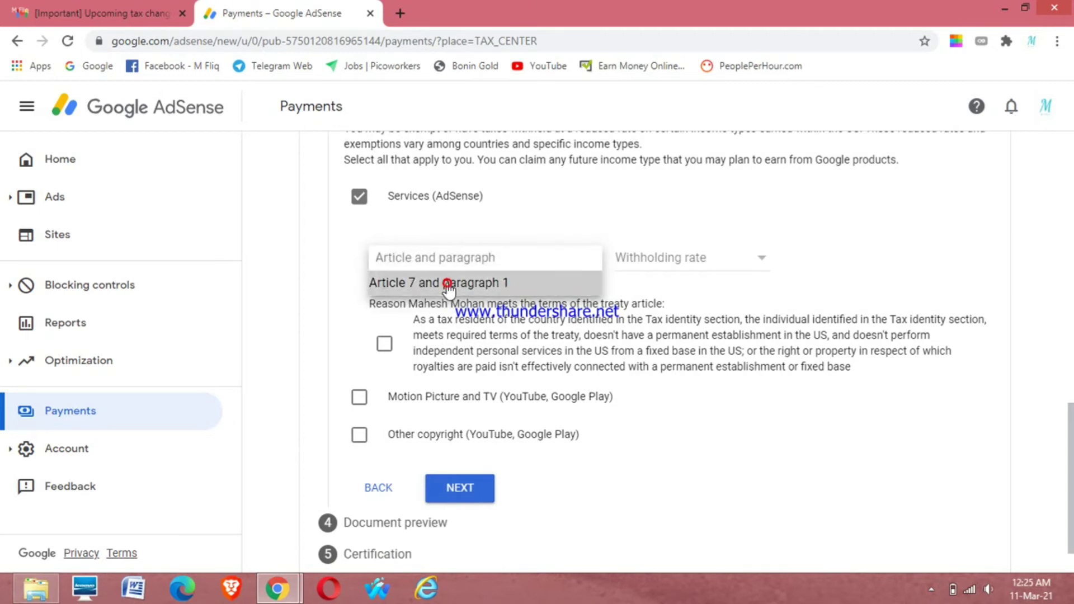
pyautogui.click(706, 260)
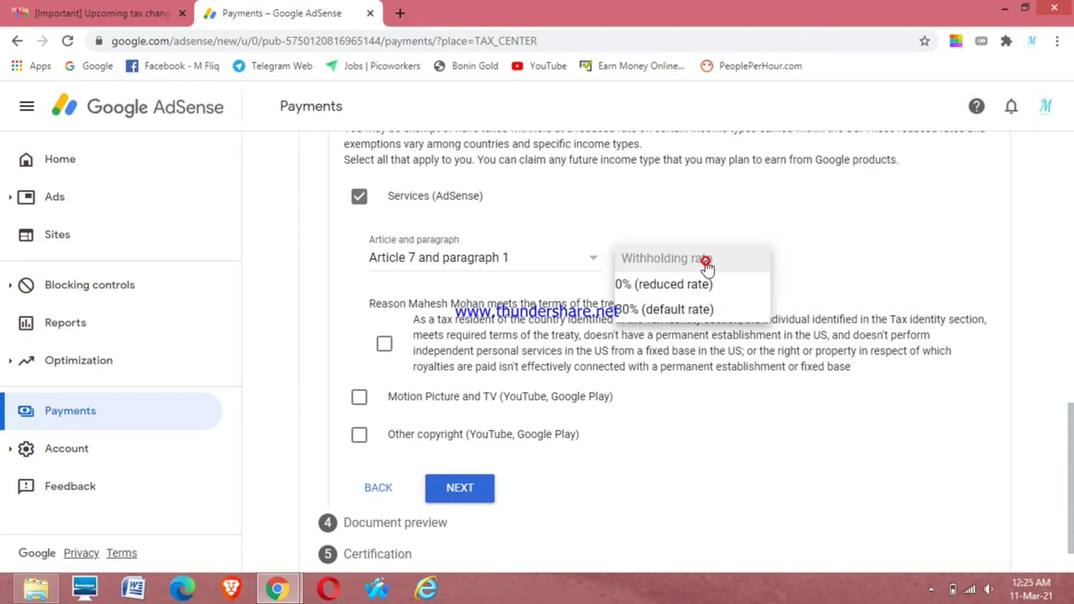
pyautogui.click(671, 283)
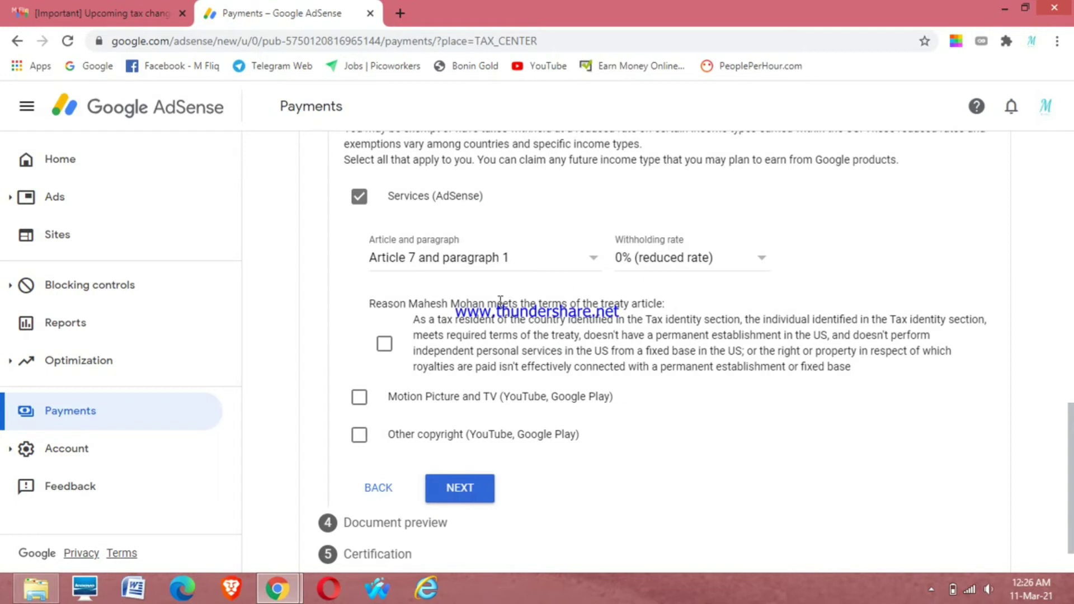
pyautogui.click(388, 347)
# Claim Motion Picture and TV income under Article 12 and paragraph 2A II at the 15% reduced rate, and confirm the treaty terms are met
pyautogui.click(359, 398)
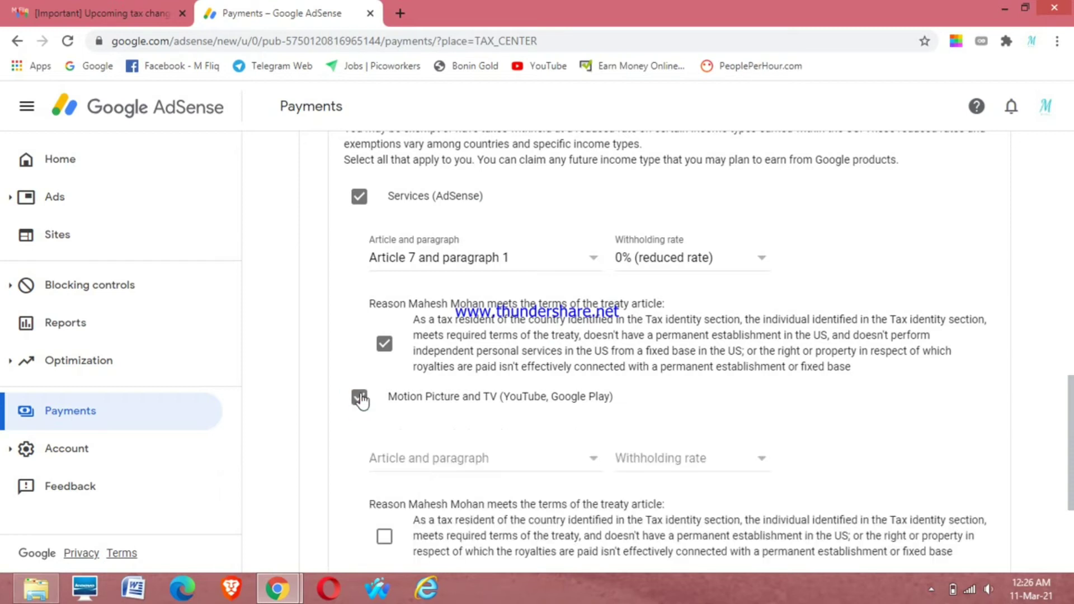
pyautogui.scroll(-2, 359, 398)
pyautogui.scroll(-1, 366, 397)
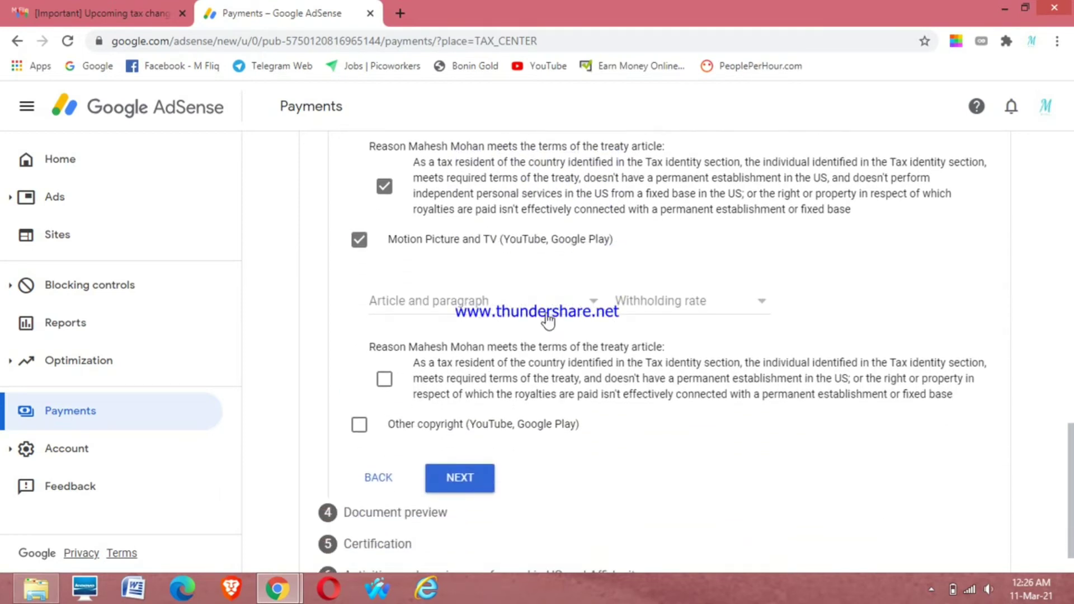
pyautogui.click(582, 305)
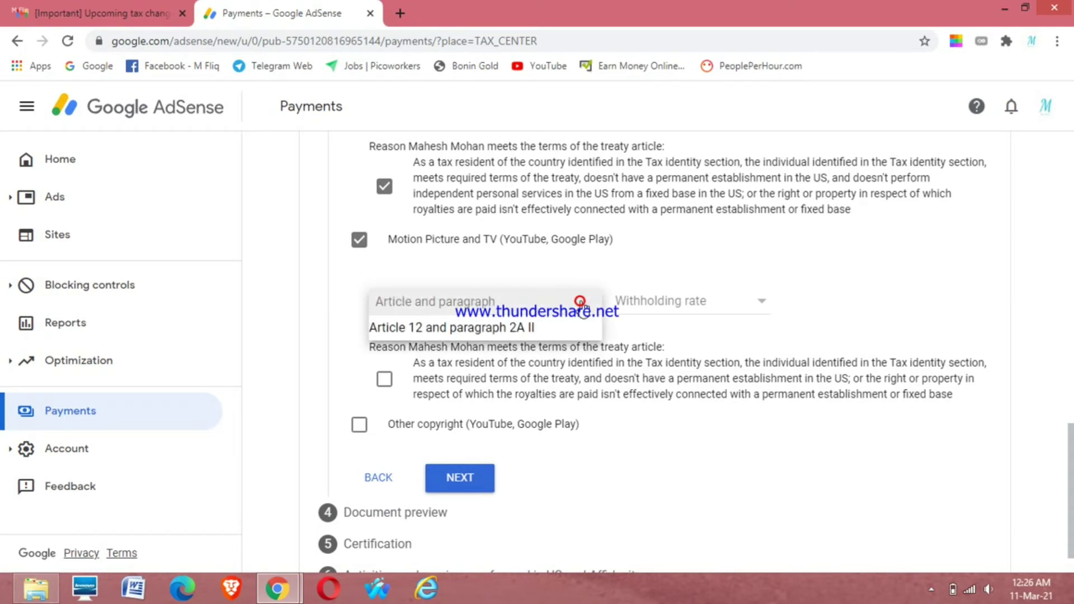
pyautogui.click(518, 330)
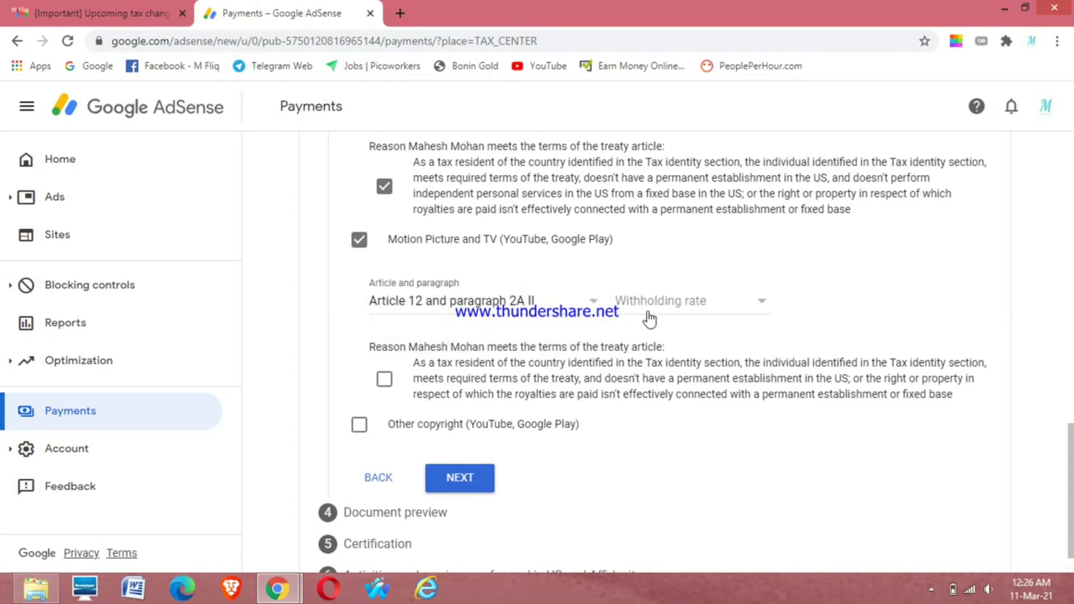
pyautogui.click(734, 311)
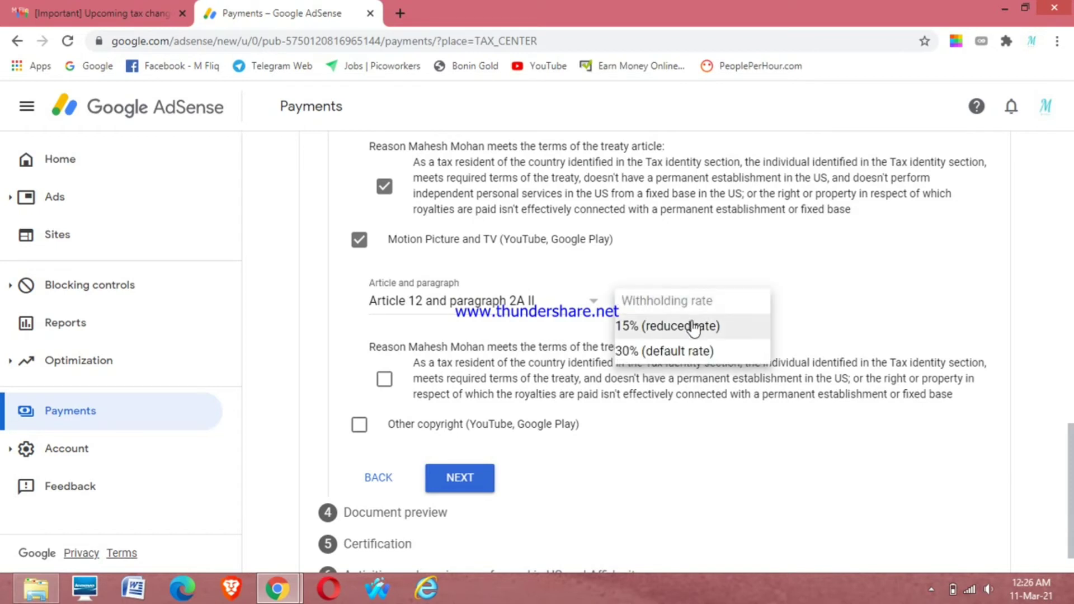
pyautogui.click(694, 327)
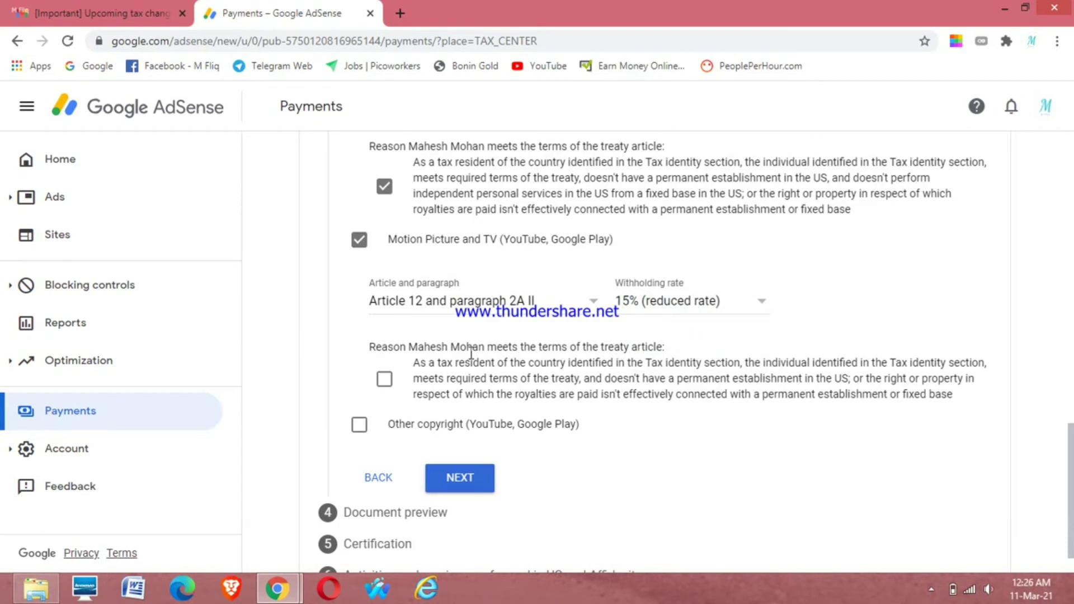
pyautogui.click(387, 379)
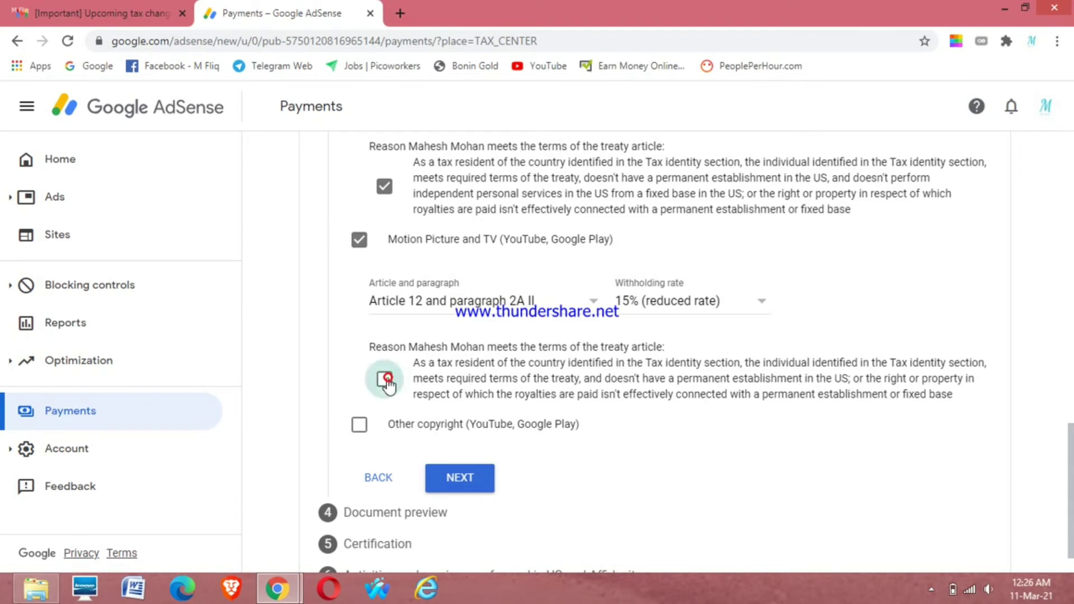
# Claim Other copyright income under Article 12 and paragraph 2A II at the 15% reduced rate, confirm the treaty terms, and continue to the document preview
pyautogui.click(360, 432)
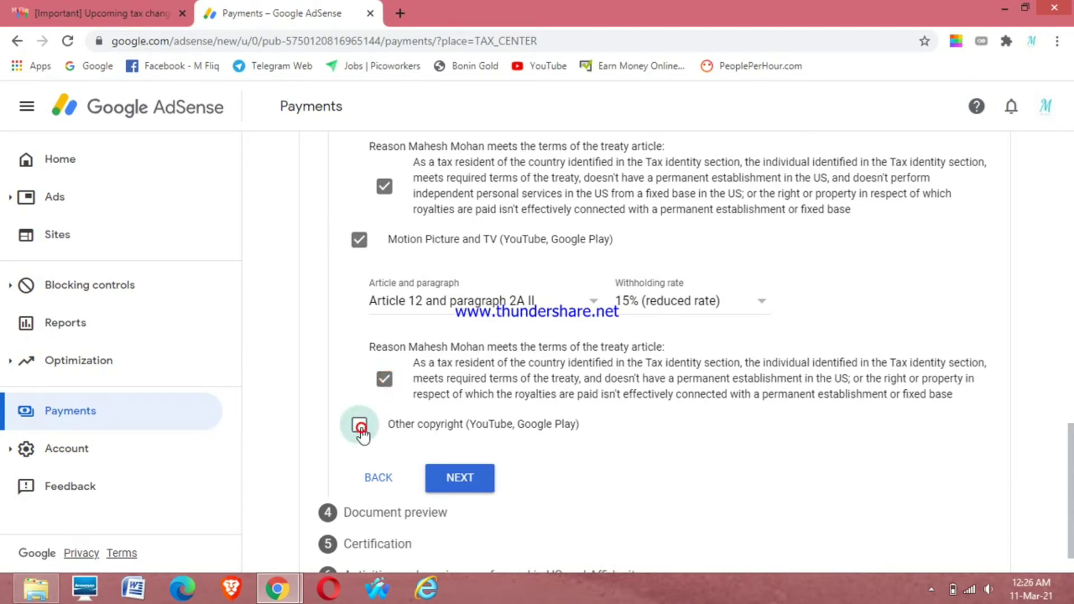
pyautogui.scroll(-3, 364, 429)
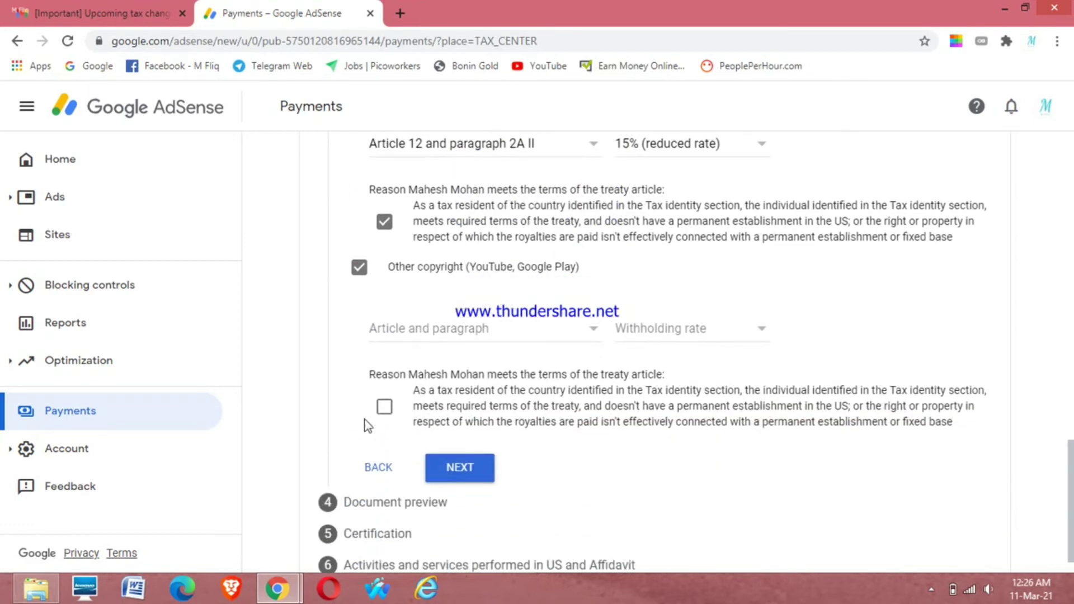
pyautogui.scroll(1, 366, 423)
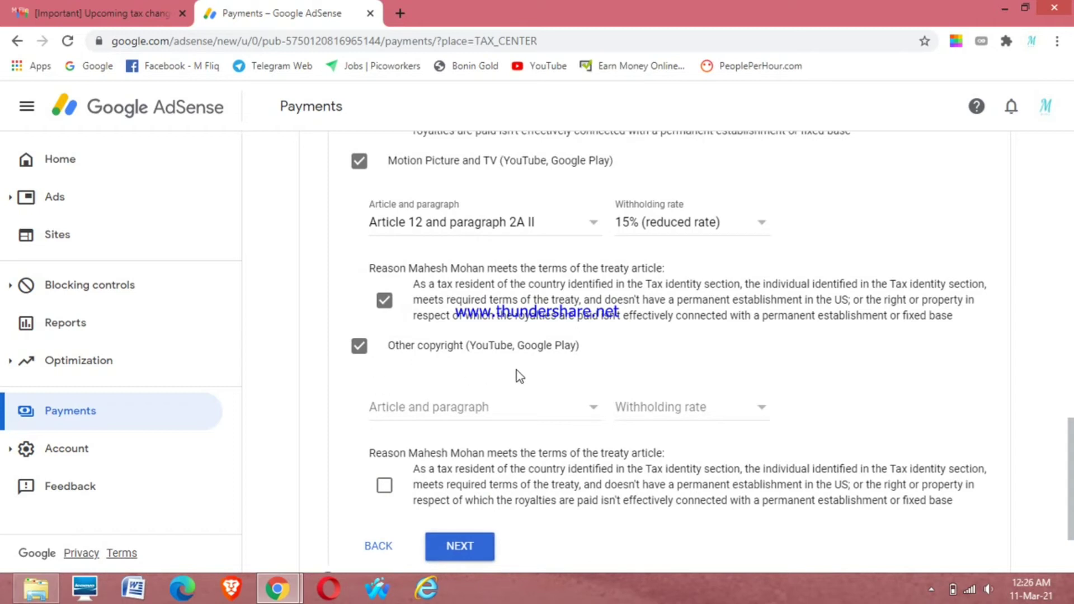
pyautogui.click(564, 414)
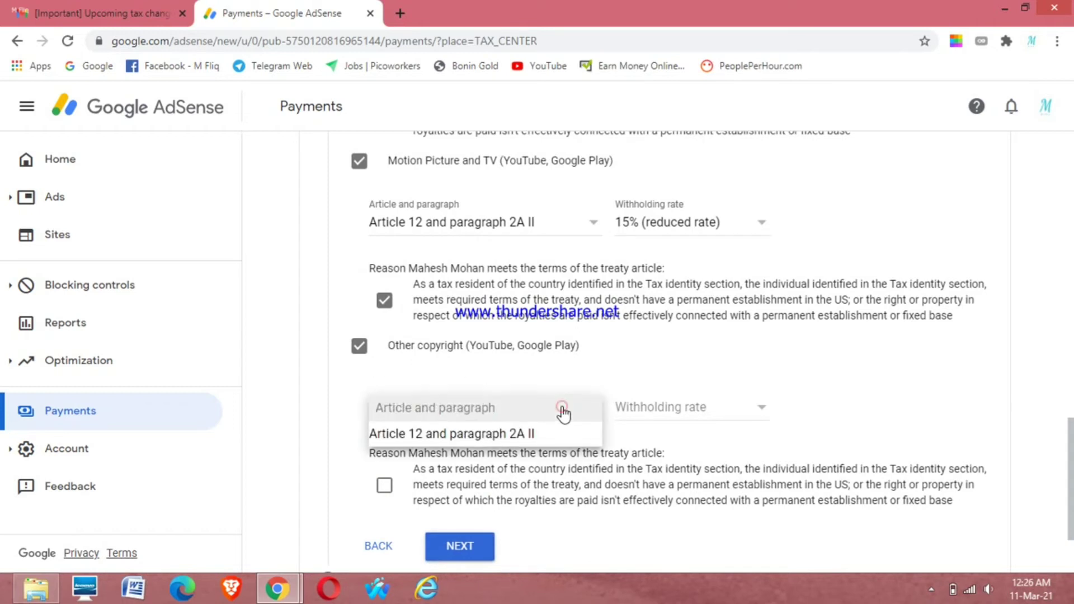
pyautogui.click(513, 435)
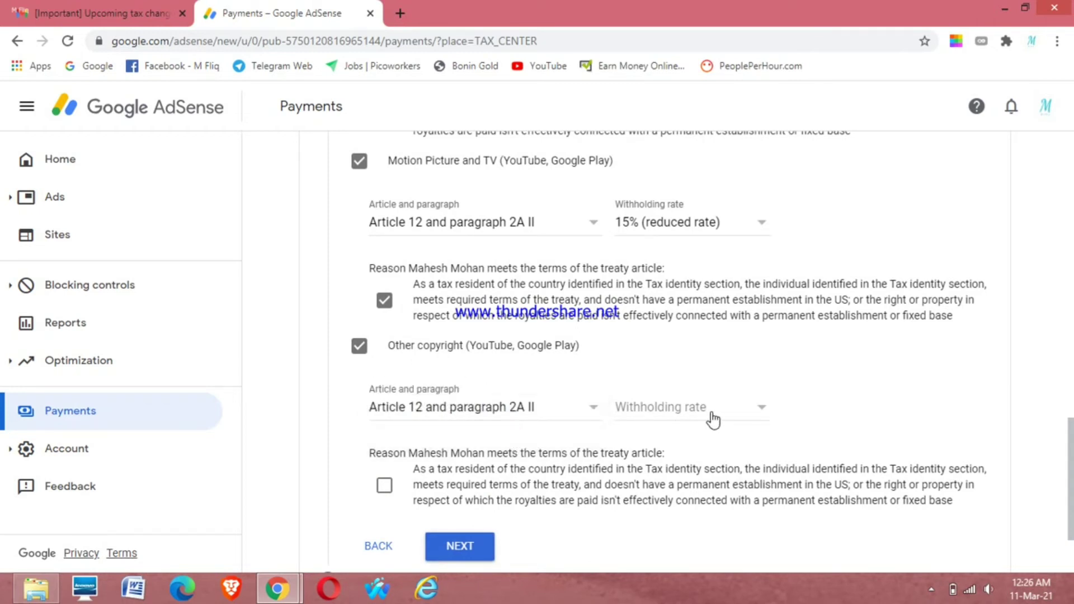
pyautogui.click(709, 413)
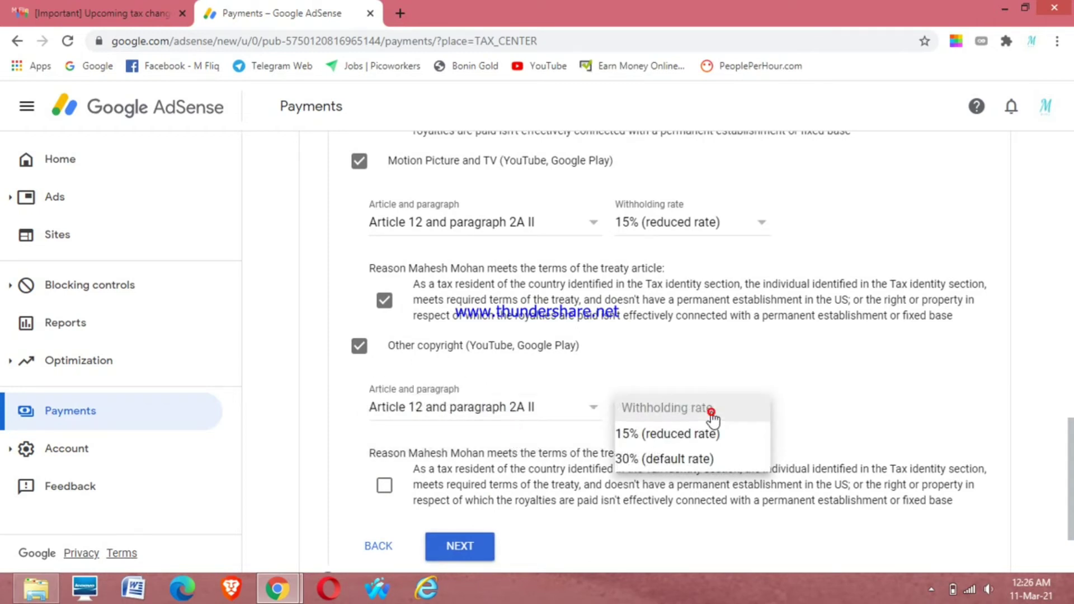
pyautogui.click(681, 434)
pyautogui.scroll(-2, 370, 369)
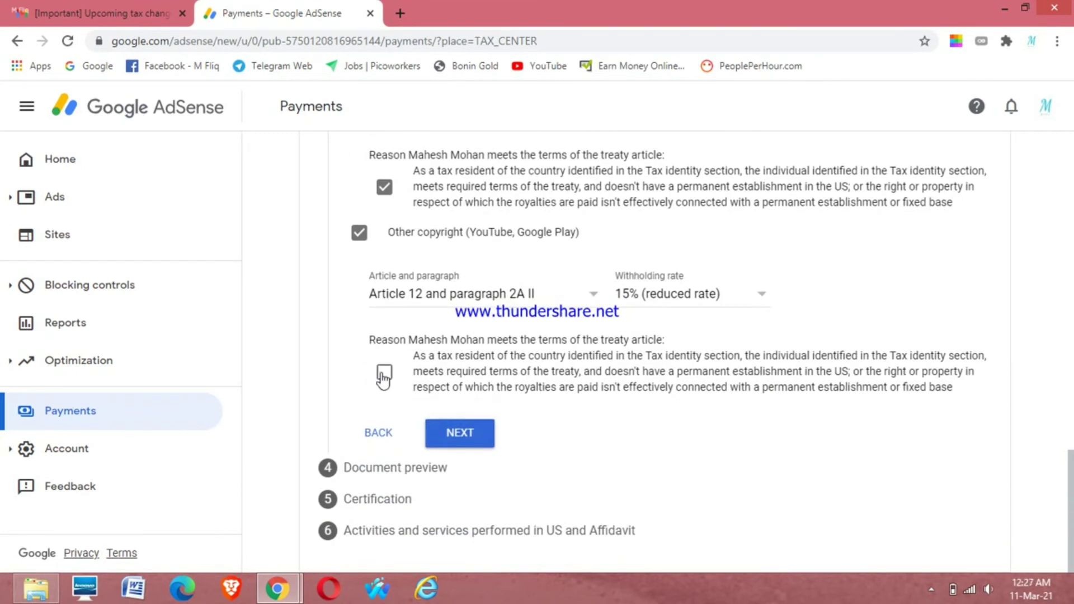
pyautogui.click(384, 373)
pyautogui.click(457, 436)
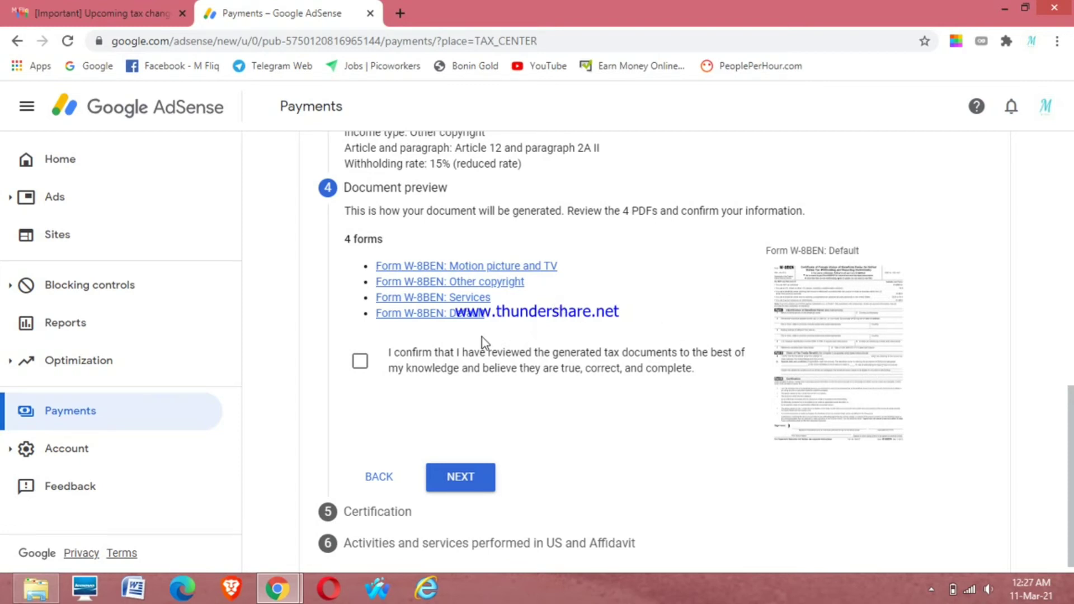
# Confirm that the generated W-8BEN tax documents have been reviewed and continue to the certification section
pyautogui.scroll(1, 392, 358)
pyautogui.scroll(-1, 388, 364)
pyautogui.click(361, 368)
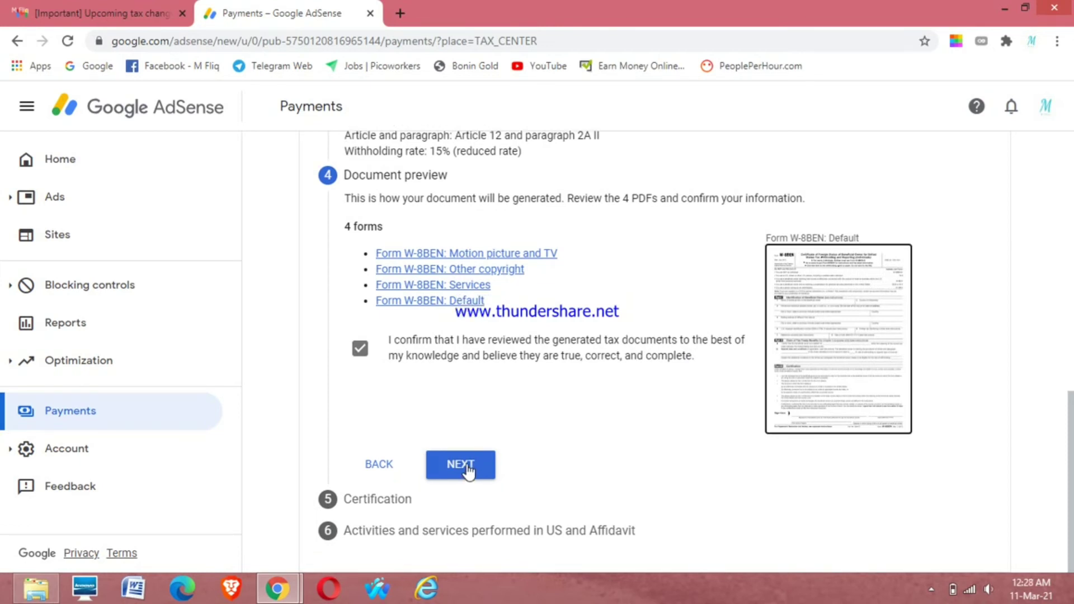
pyautogui.click(467, 469)
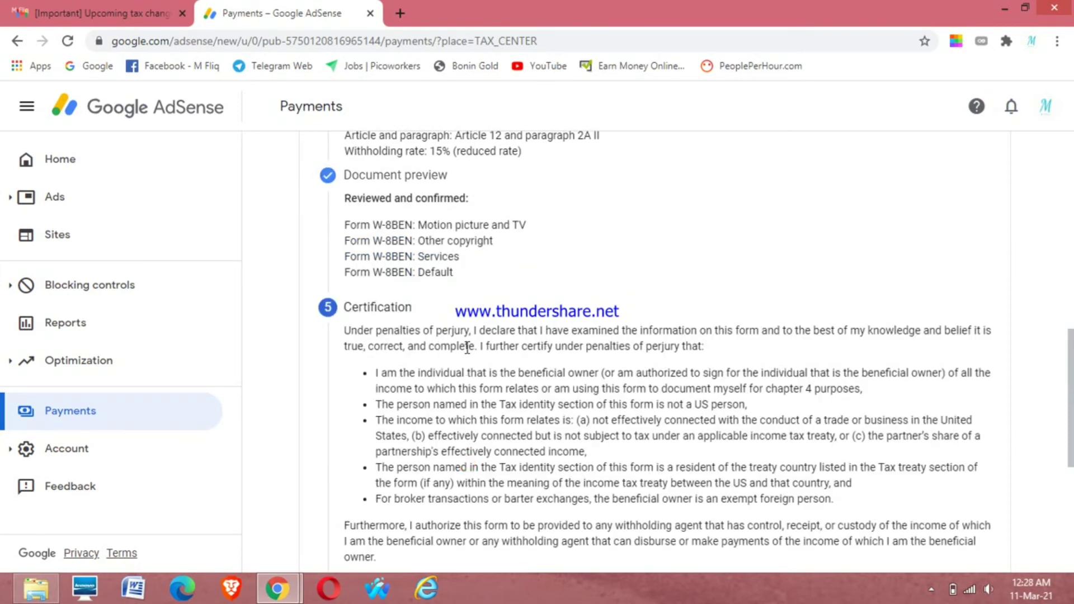
# Sign the certification with the full legal name, declare the form is completed on your own behalf, and continue
pyautogui.scroll(-2, 467, 348)
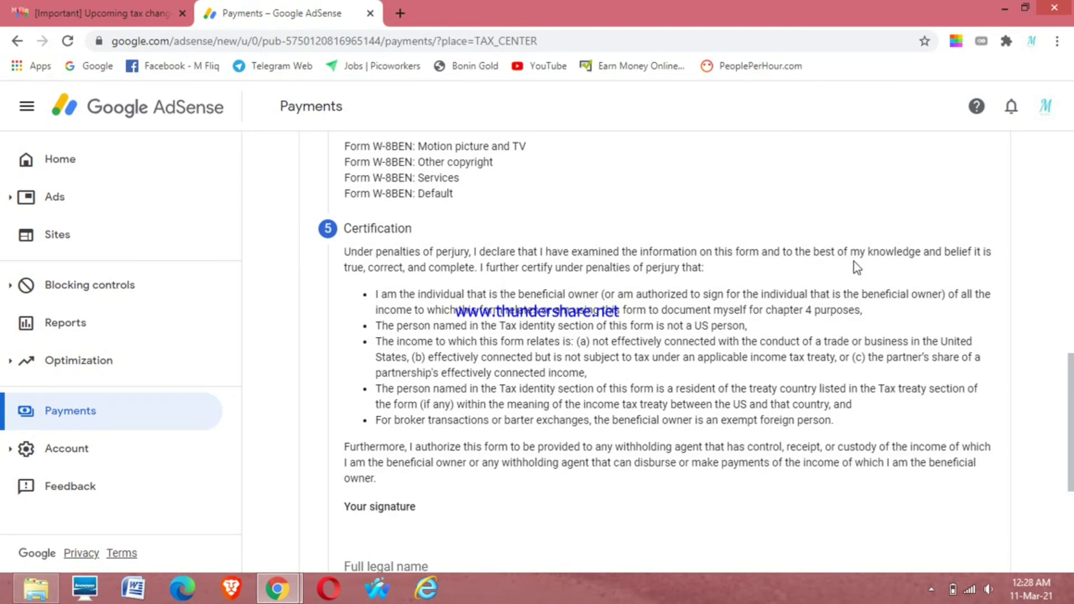
pyautogui.scroll(-2, 854, 260)
pyautogui.click(398, 487)
pyautogui.write('M')
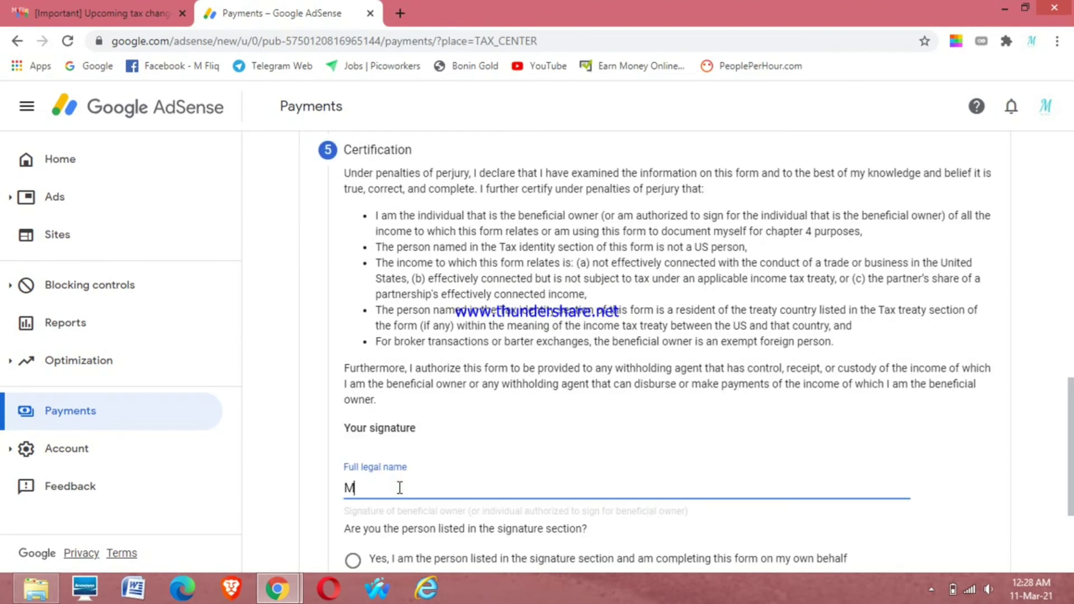
pyautogui.write('ahesh Mohan')
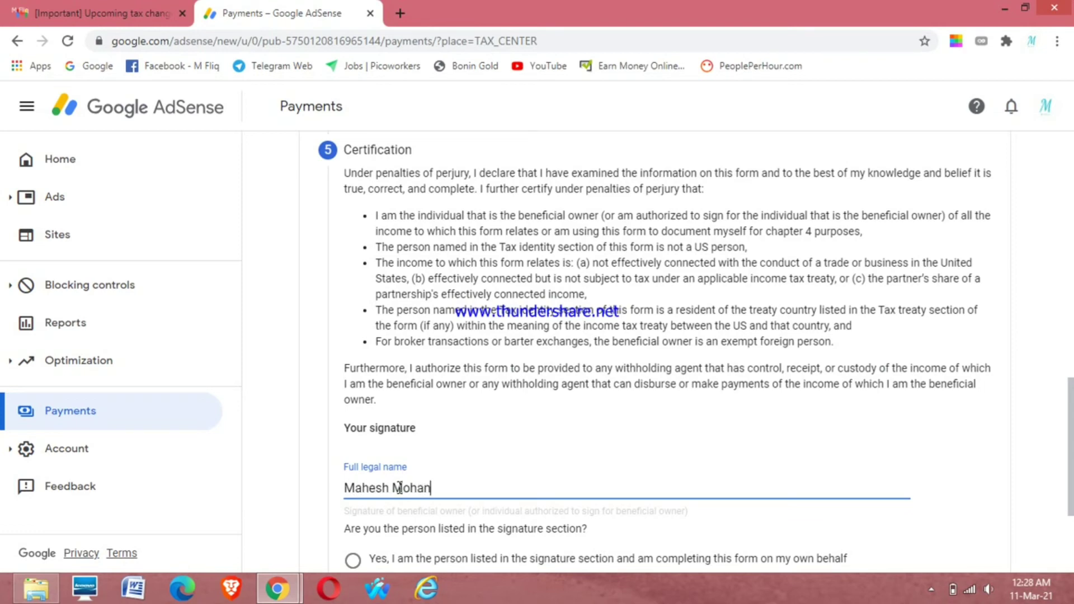
pyautogui.write(' K')
pyautogui.scroll(-3, 470, 384)
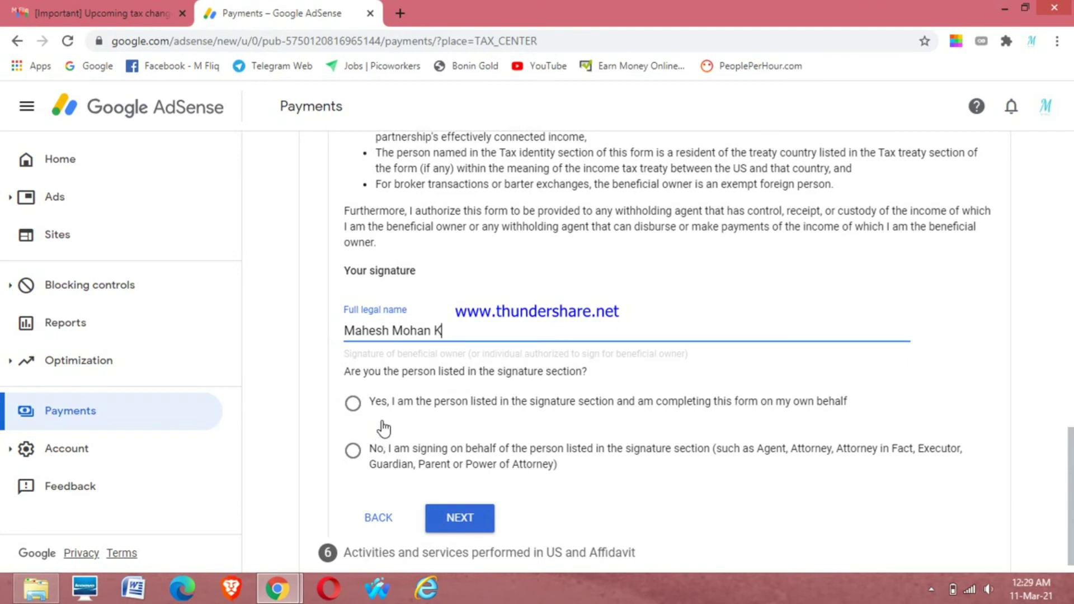
pyautogui.scroll(-1, 397, 415)
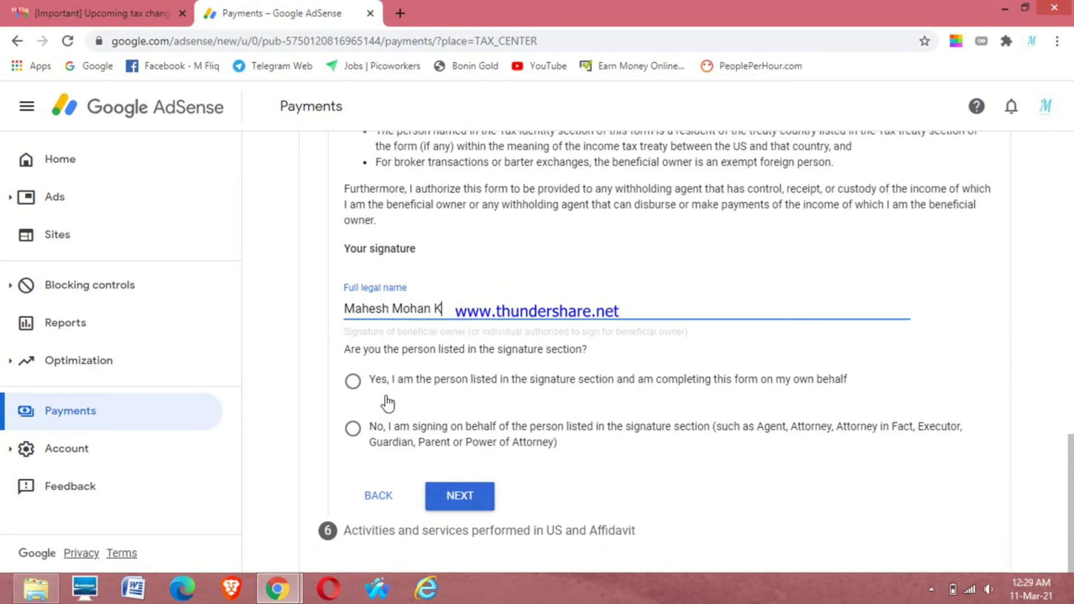
pyautogui.click(352, 386)
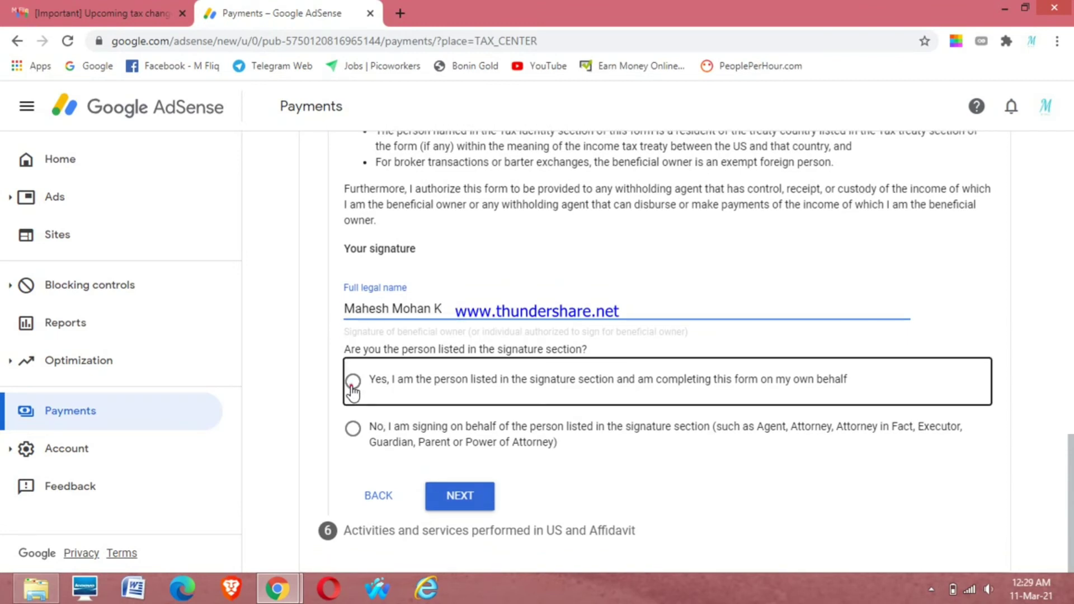
pyautogui.click(465, 502)
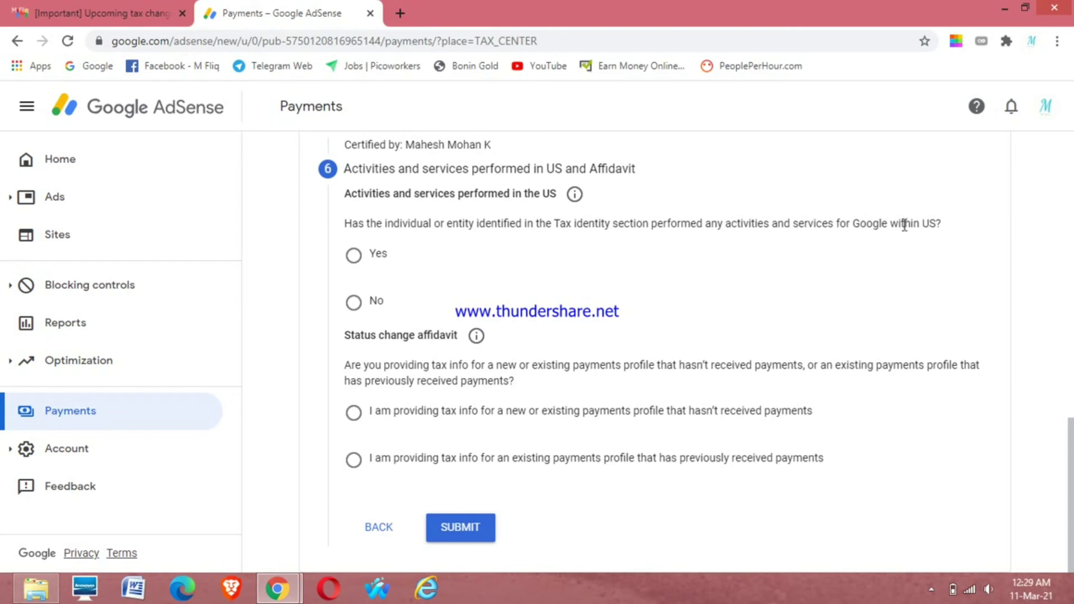
# Answer No to US activities, certify services are performed solely outside the US, select the profile that hasn't received payments, and submit the form
pyautogui.click(353, 304)
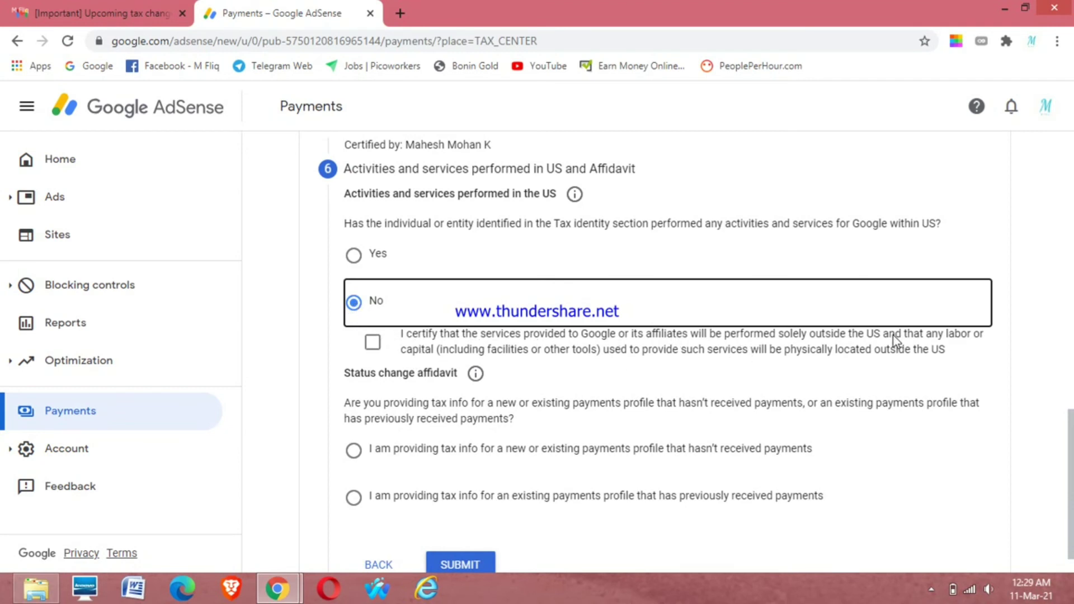
pyautogui.click(372, 342)
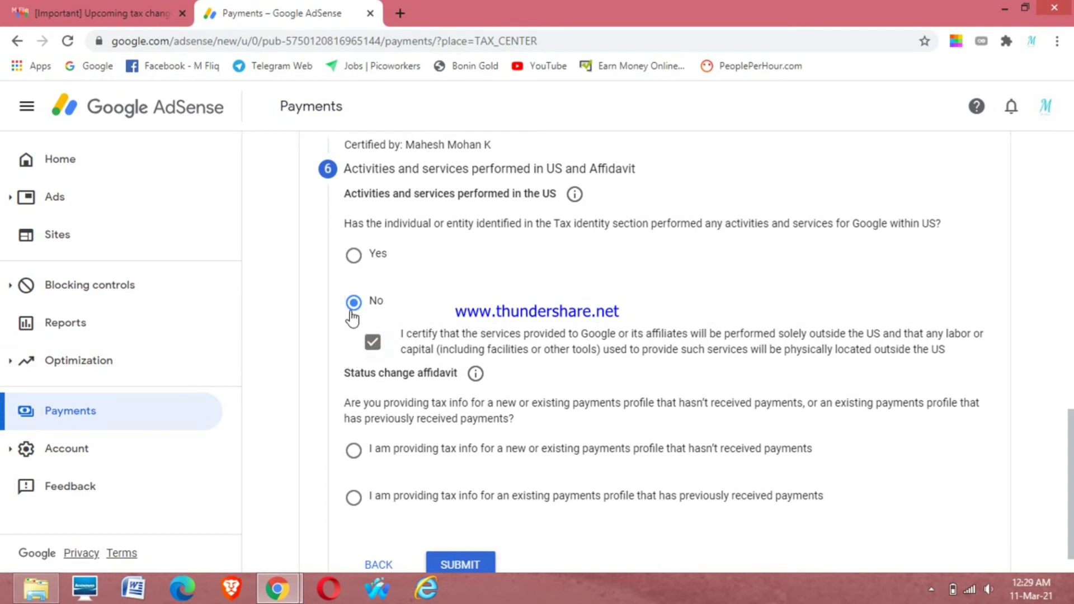
pyautogui.scroll(-1, 352, 316)
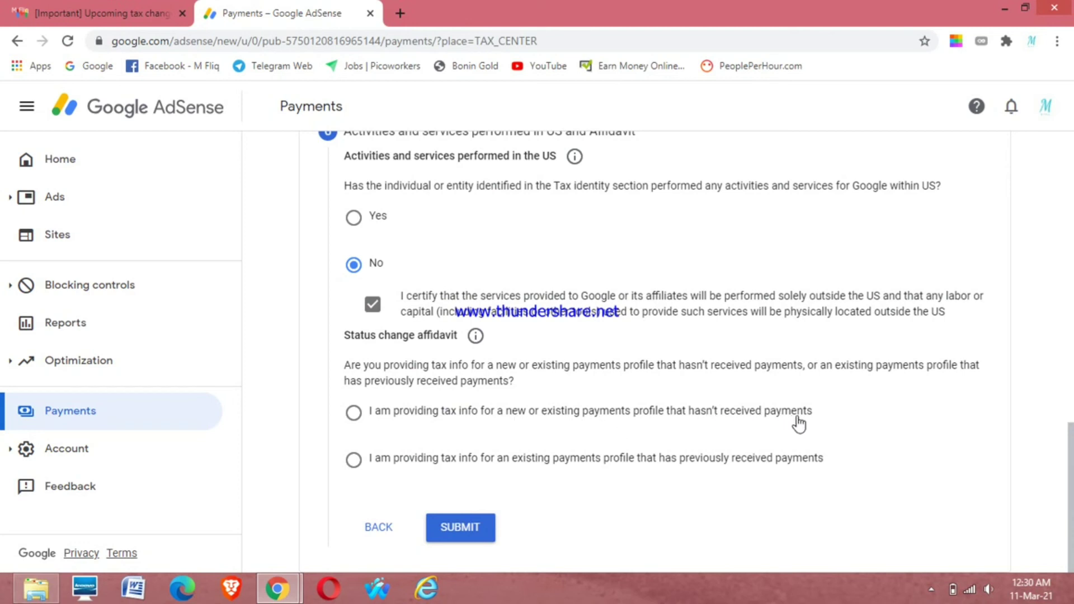
pyautogui.click(354, 414)
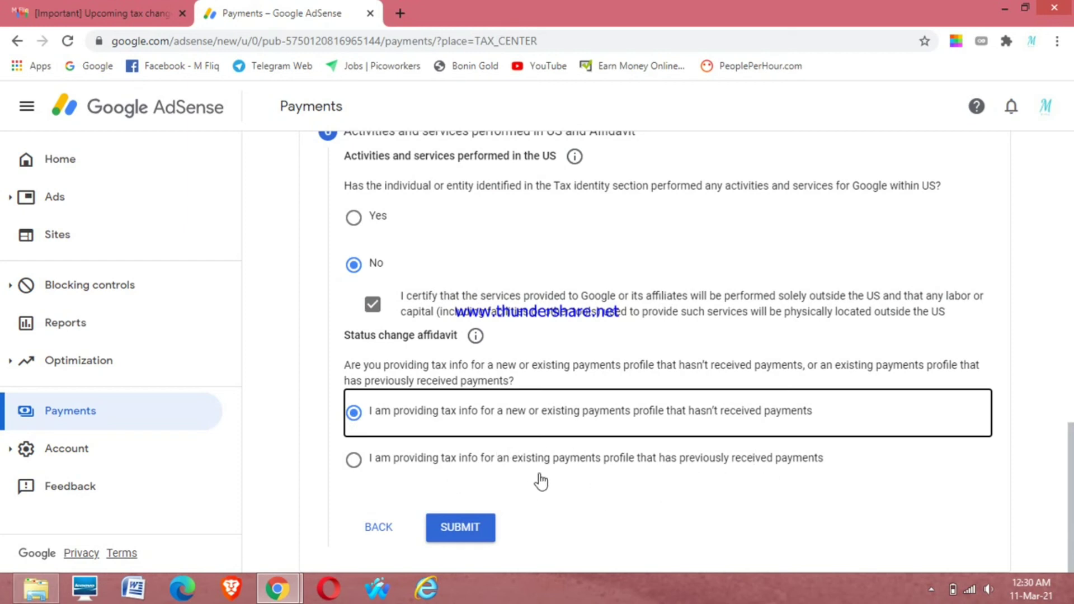
pyautogui.click(463, 528)
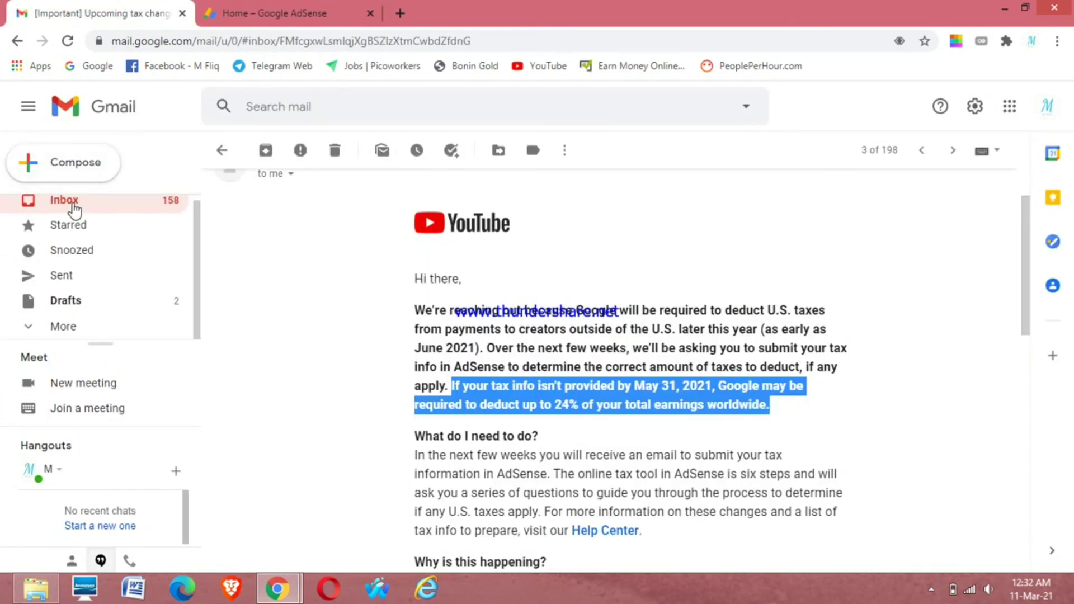
# Switch to Gmail, refresh the inbox, and read the new Google Payments email about the tax information
pyautogui.click(76, 204)
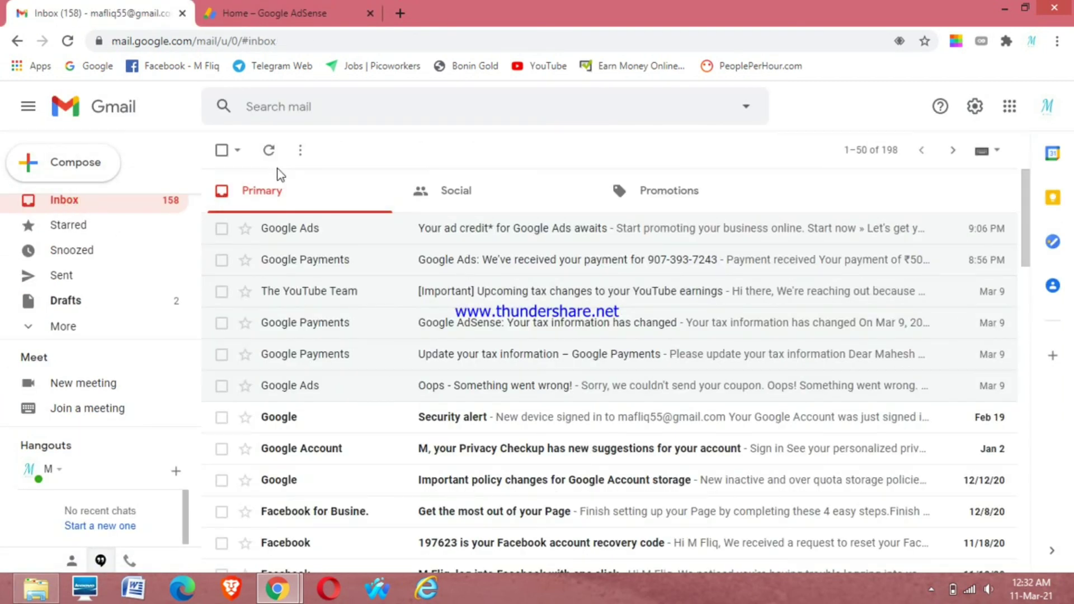
pyautogui.click(269, 150)
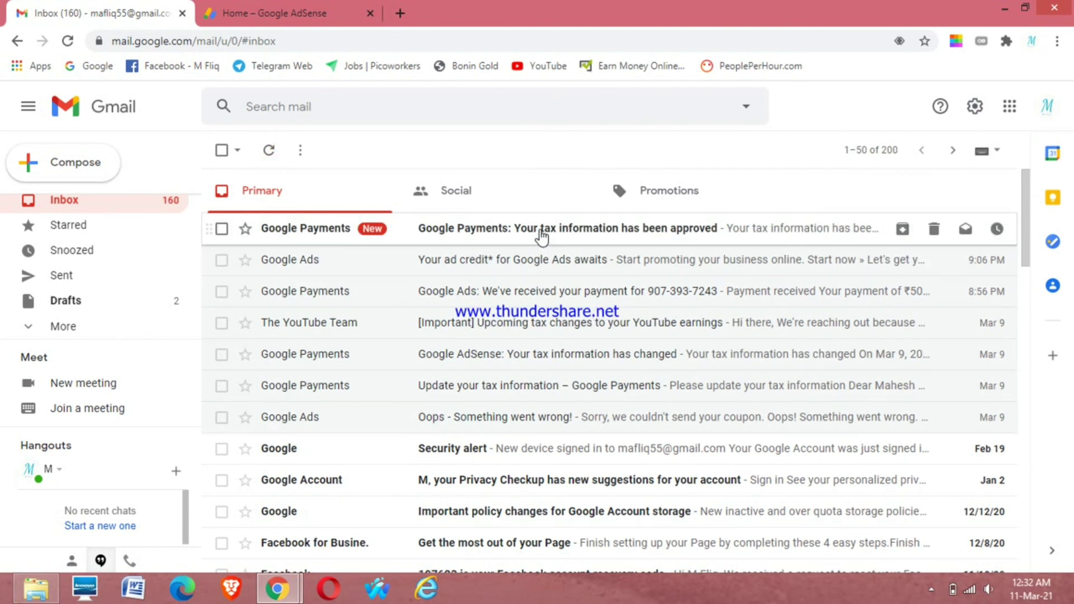
pyautogui.click(540, 230)
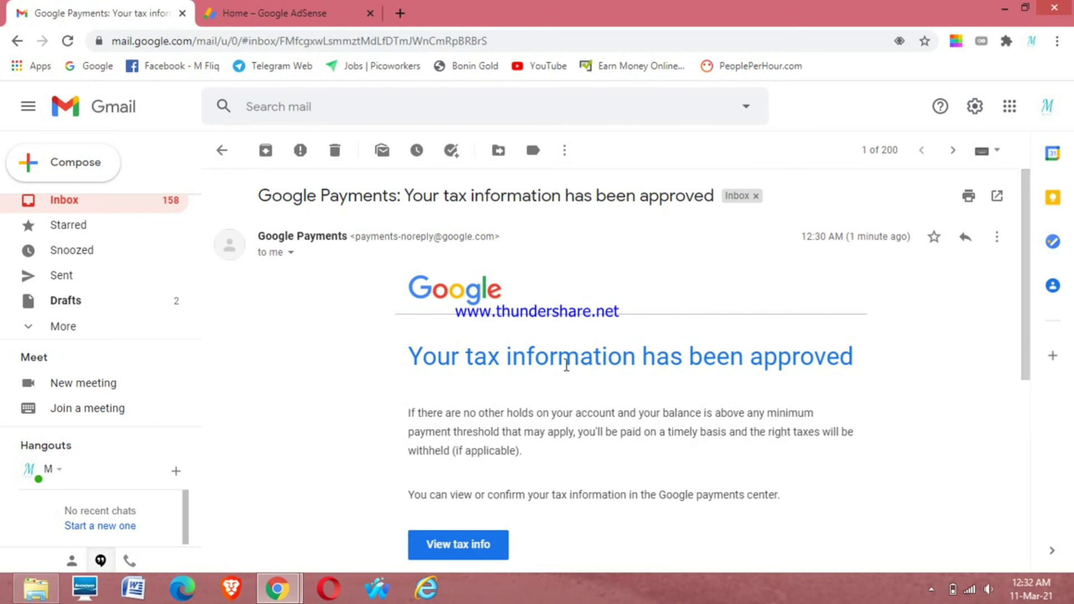
pyautogui.scroll(-1, 750, 444)
pyautogui.scroll(1, 732, 450)
pyautogui.scroll(-3, 559, 364)
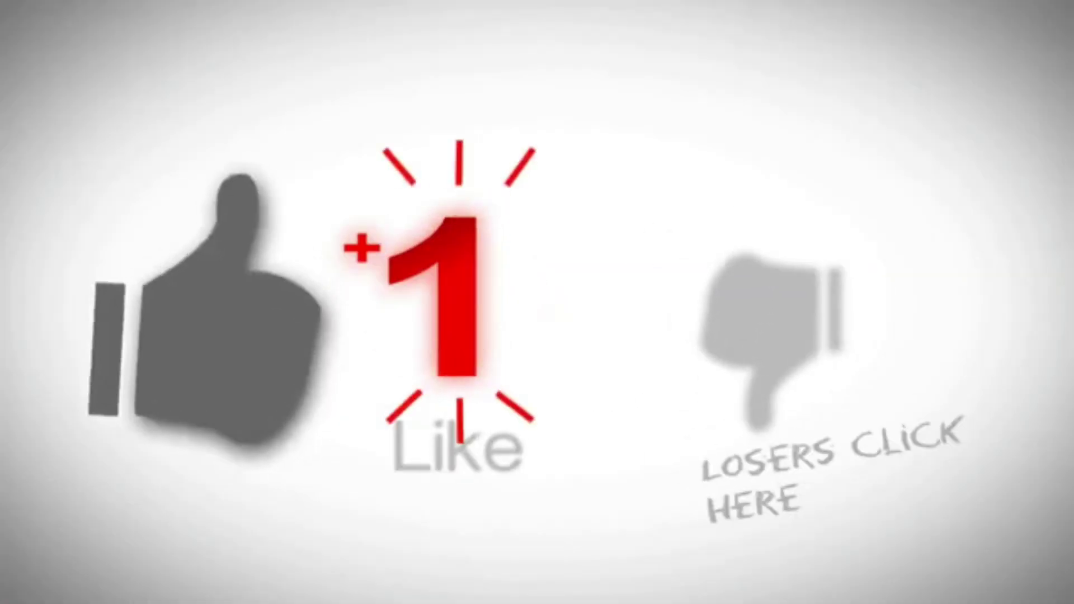